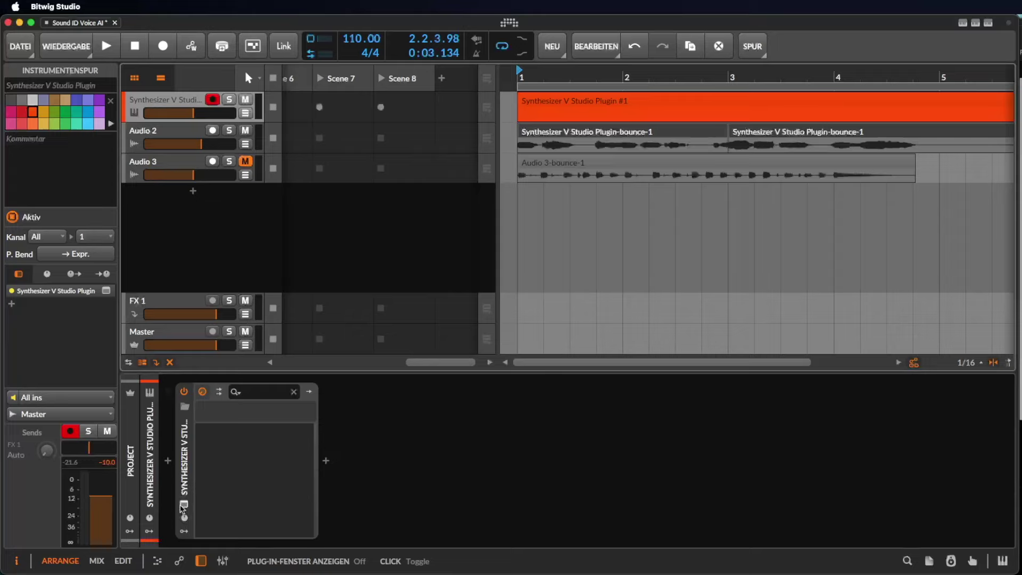
# Open the Synthesizer V Studio plugin on the instrument track, play back its vocal notes and return to the arrangement
pyautogui.click(183, 504)
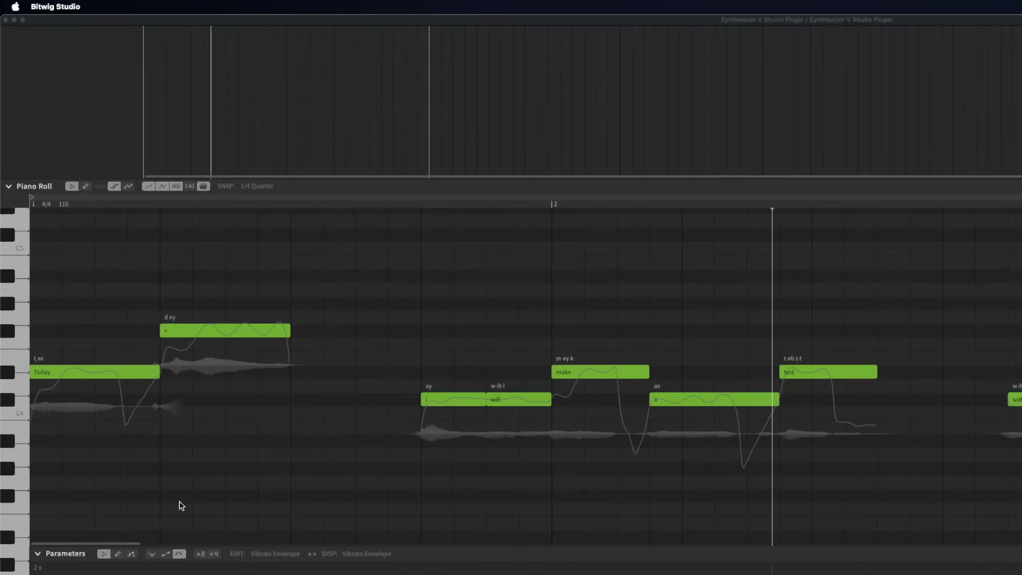
pyautogui.press('space')
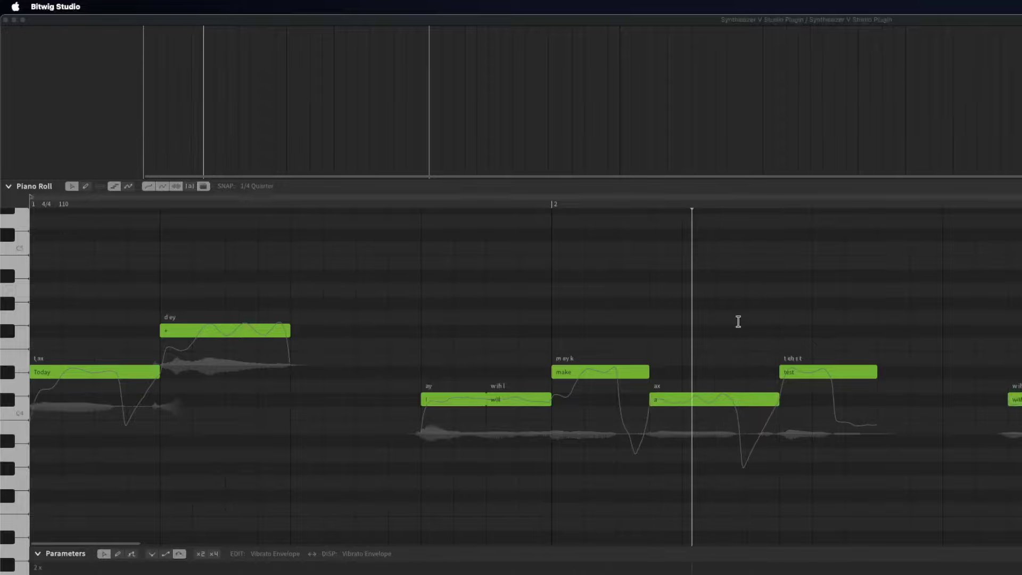
pyautogui.click(5, 21)
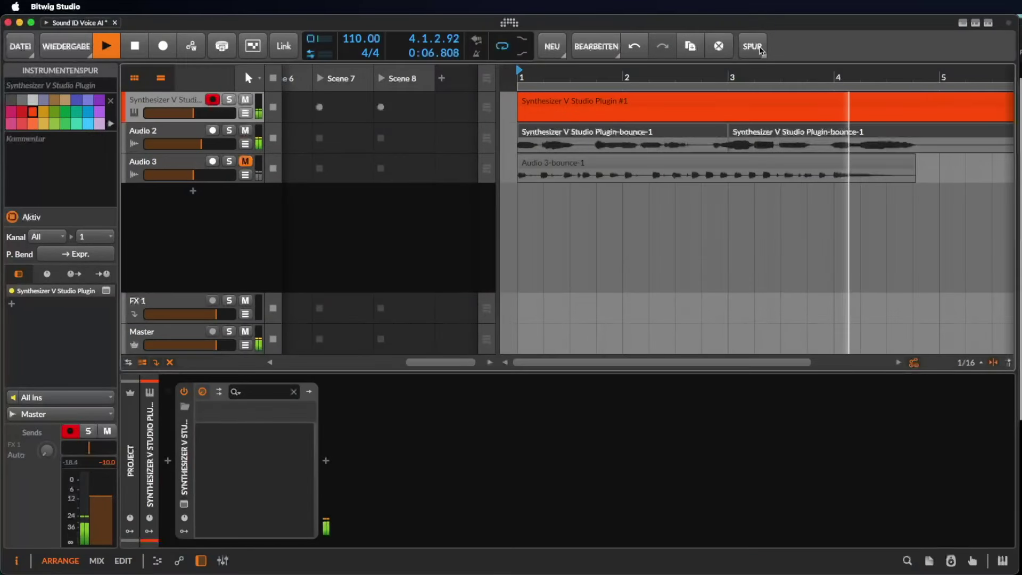
pyautogui.press('space')
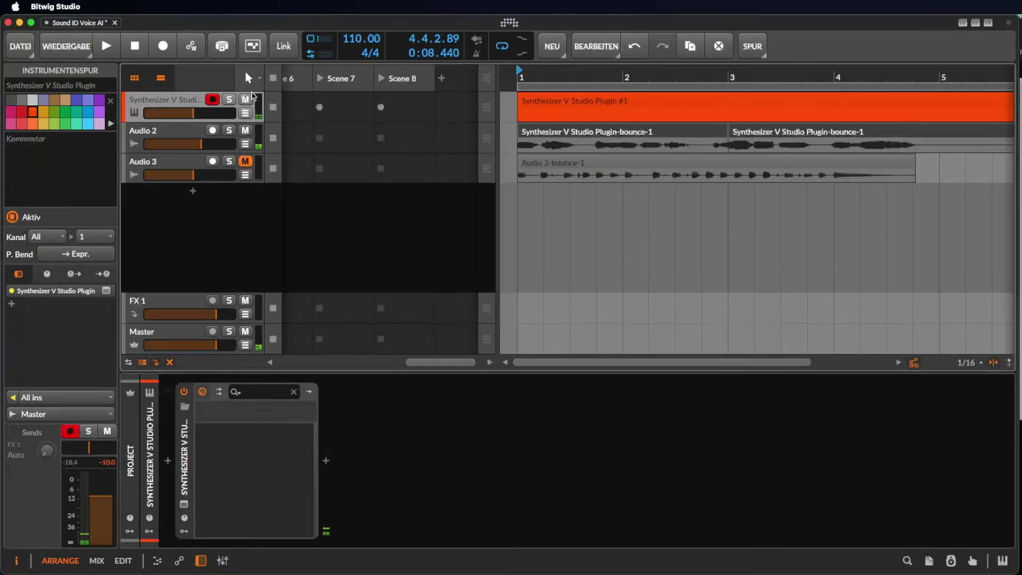
# Mute the Synthesizer V Studio track and audition the bounced vocal clip on Audio 2
pyautogui.click(245, 100)
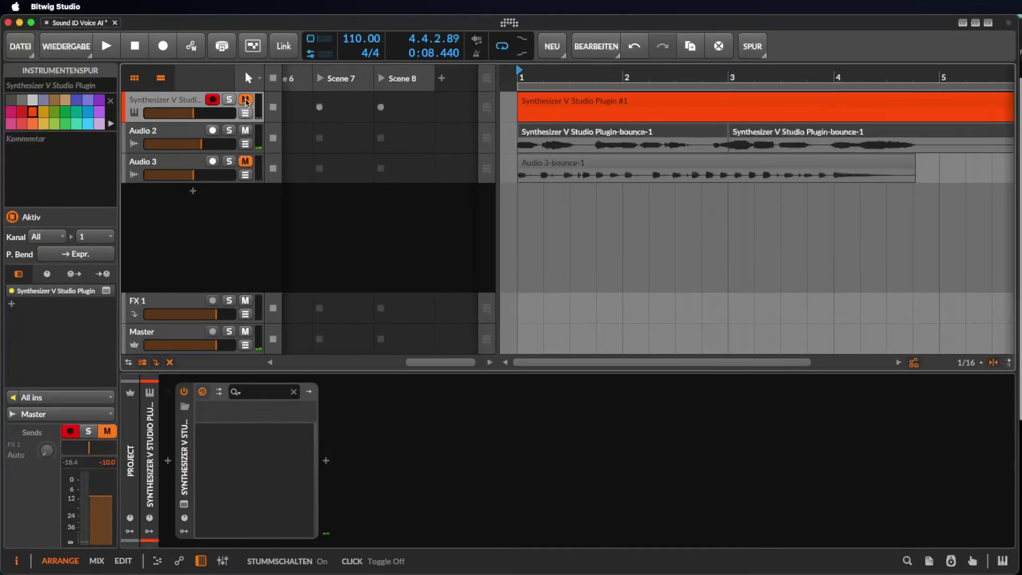
pyautogui.click(602, 137)
pyautogui.press('space')
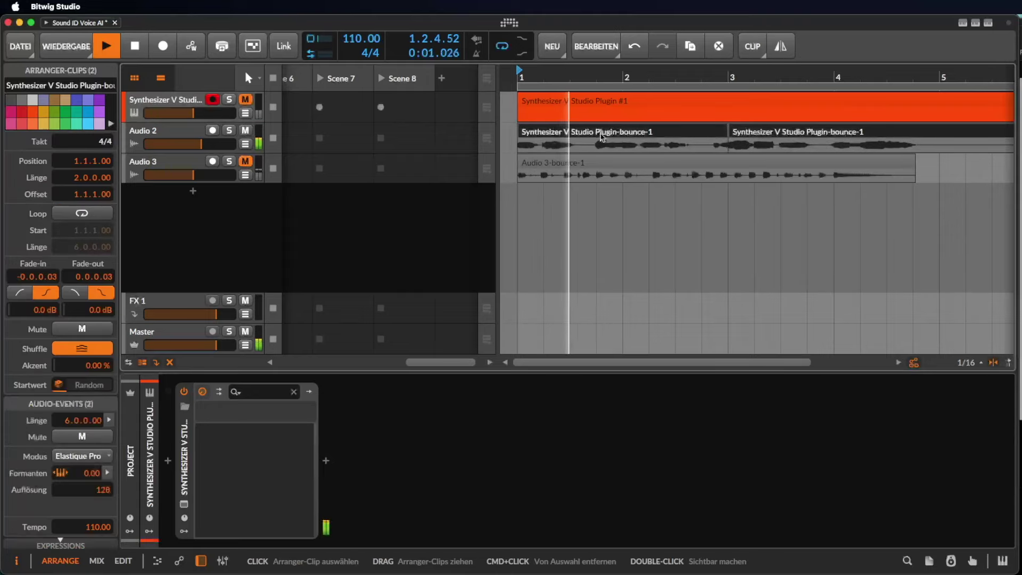
pyautogui.press('space')
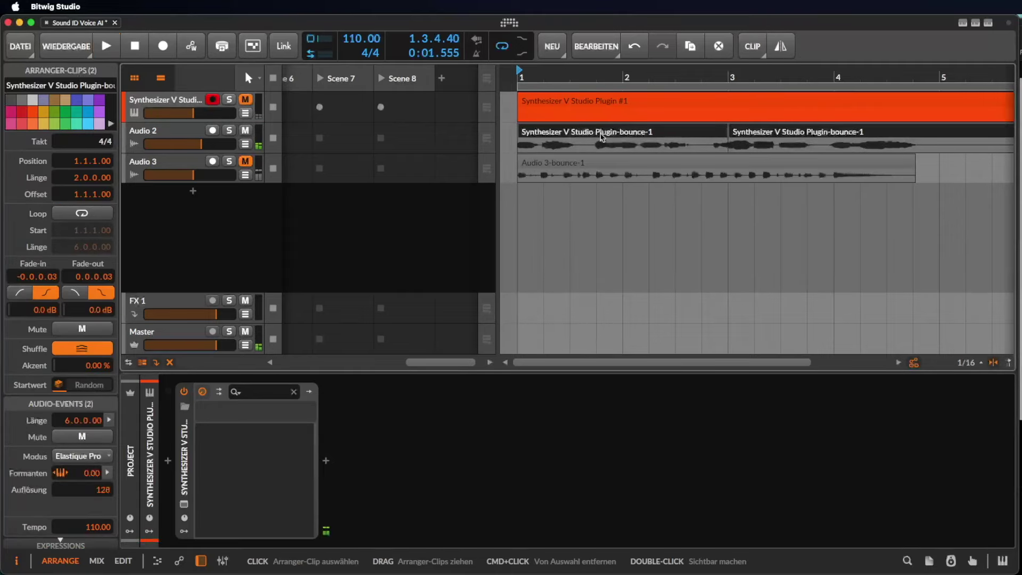
# Slightly lower the mix of Delay+ and Reverb on Audio 2, and audition the vocal through the effect chain
pyautogui.click(163, 140)
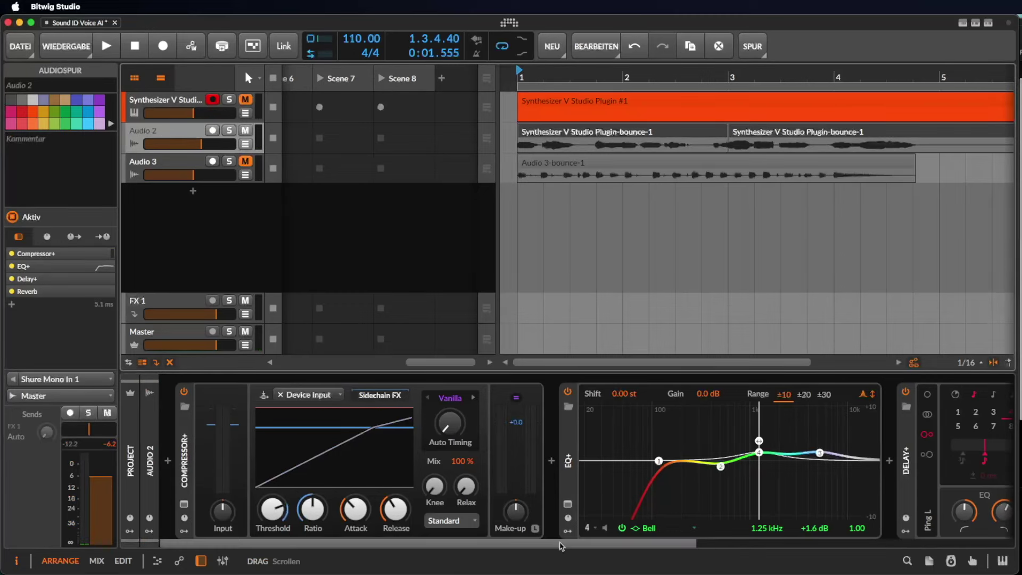
pyautogui.moveTo(556, 542); pyautogui.dragTo(843, 564)
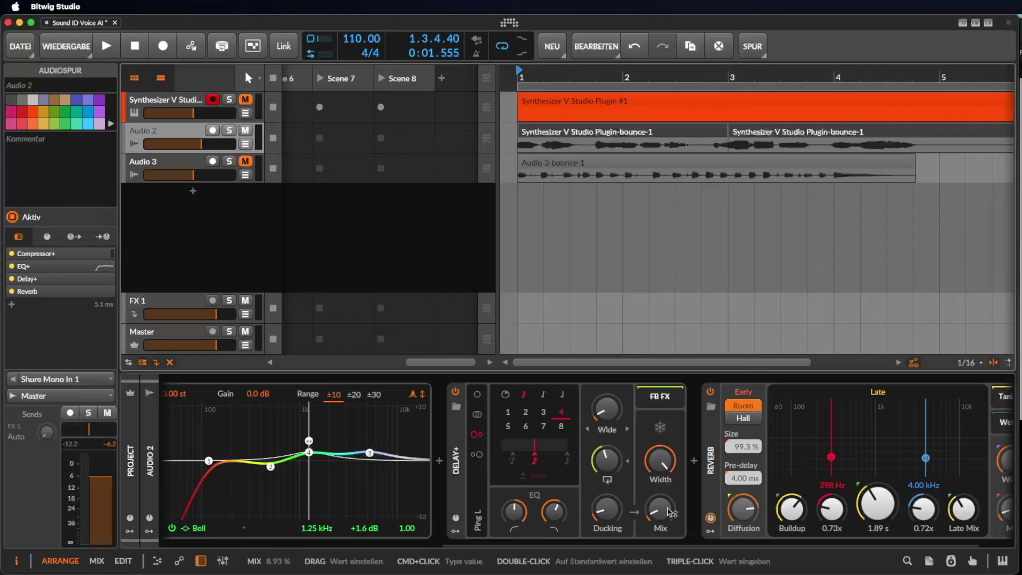
pyautogui.moveTo(672, 513); pyautogui.dragTo(672, 523)
pyautogui.moveTo(1008, 515); pyautogui.dragTo(1008, 519)
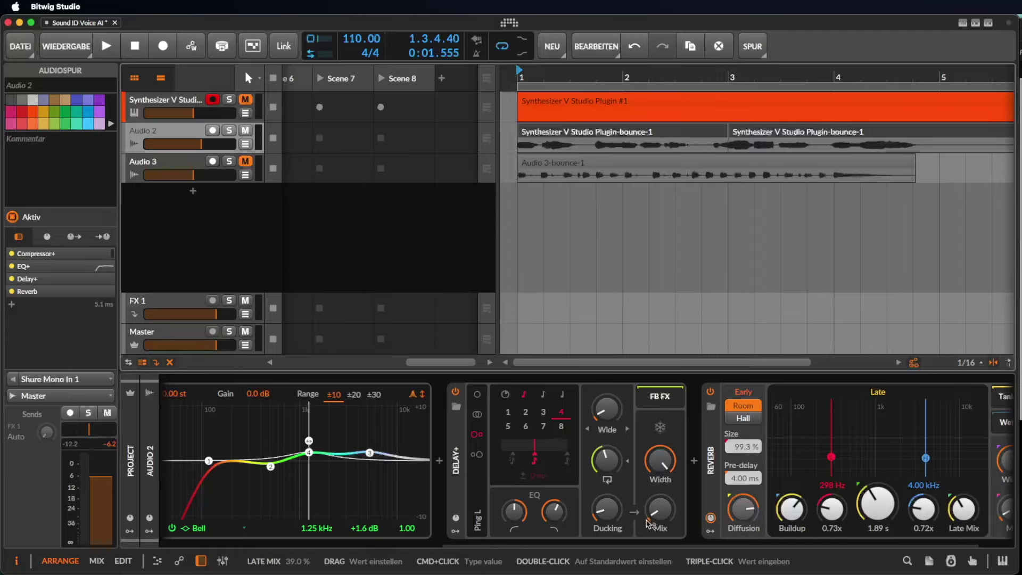
pyautogui.press('space')
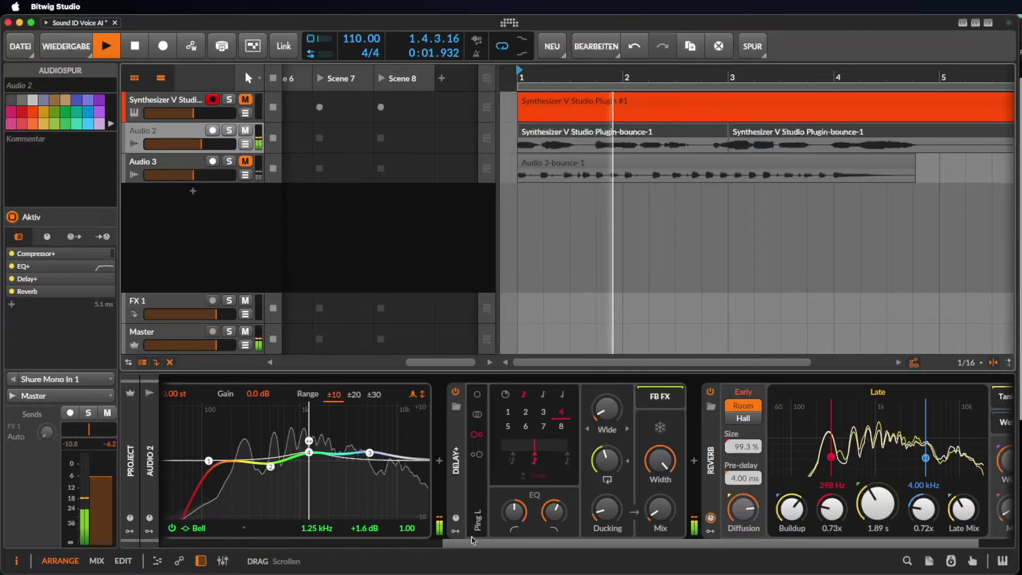
pyautogui.moveTo(600, 544); pyautogui.dragTo(319, 544)
pyautogui.press('space')
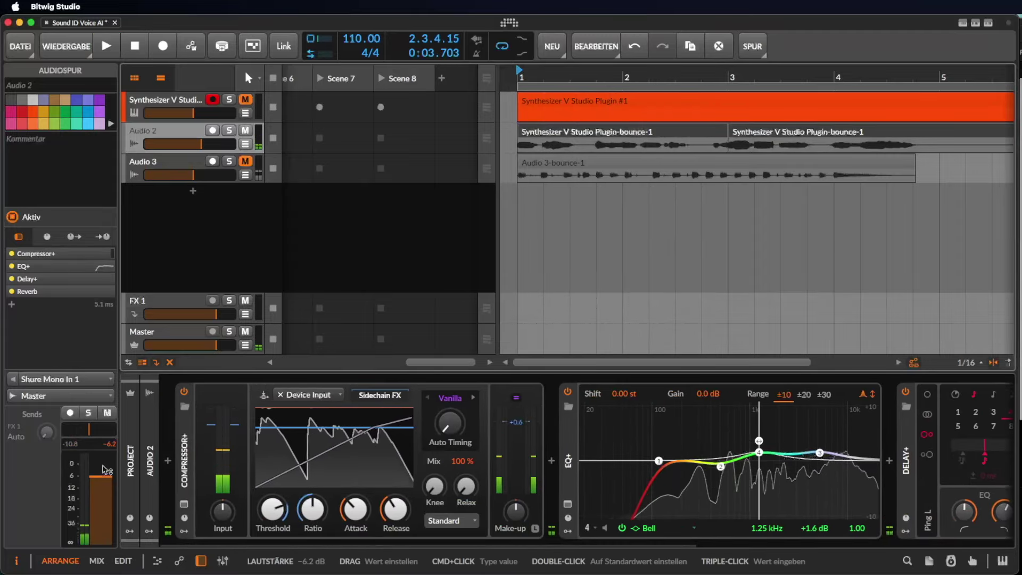
# Insert the SoundID VoiceAI plugin before the Compressor+ on Audio 2 and reposition its window
pyautogui.click(169, 461)
pyautogui.write('sound')
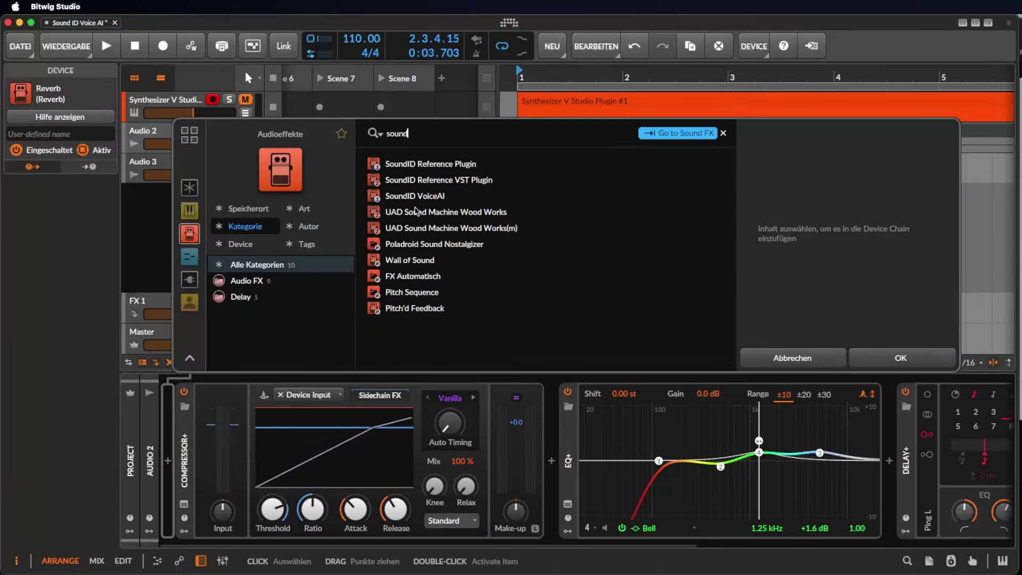
pyautogui.doubleClick(445, 196)
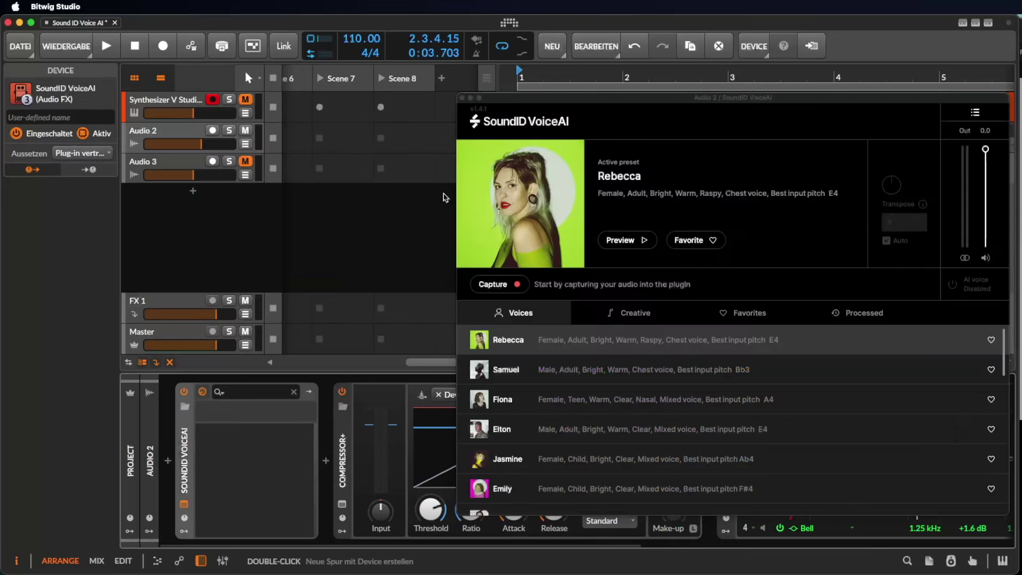
pyautogui.moveTo(552, 89); pyautogui.dragTo(474, 43)
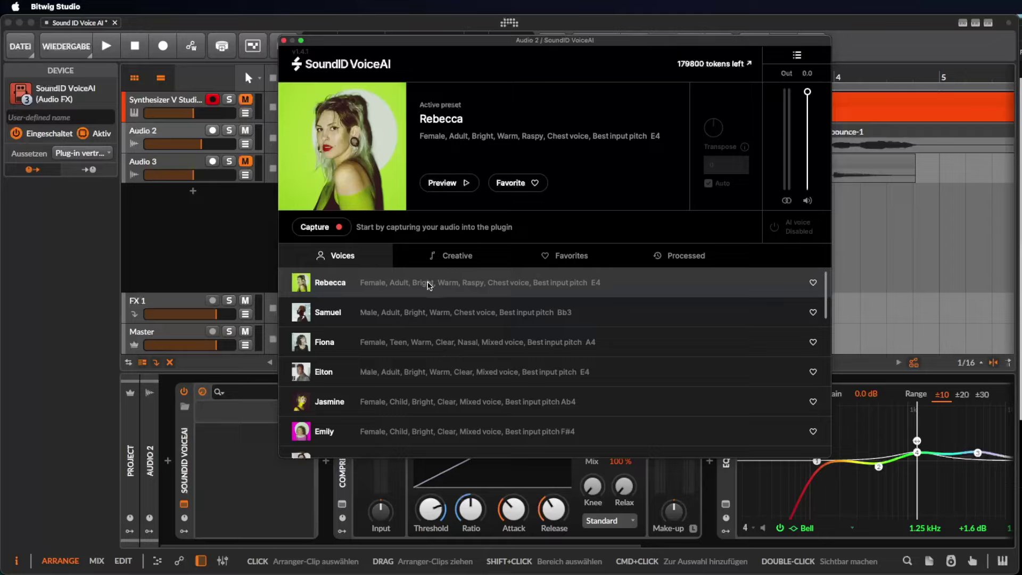
# Preview the Fiona, Rebecca, Samuel, Elton, Jasmine and Emily voice presets
pyautogui.click(450, 333)
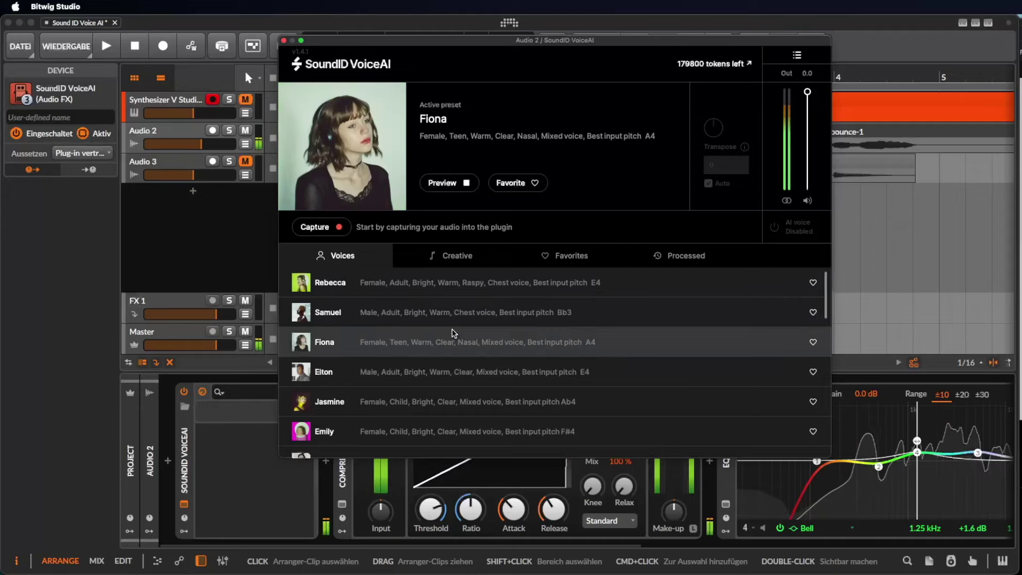
pyautogui.click(419, 292)
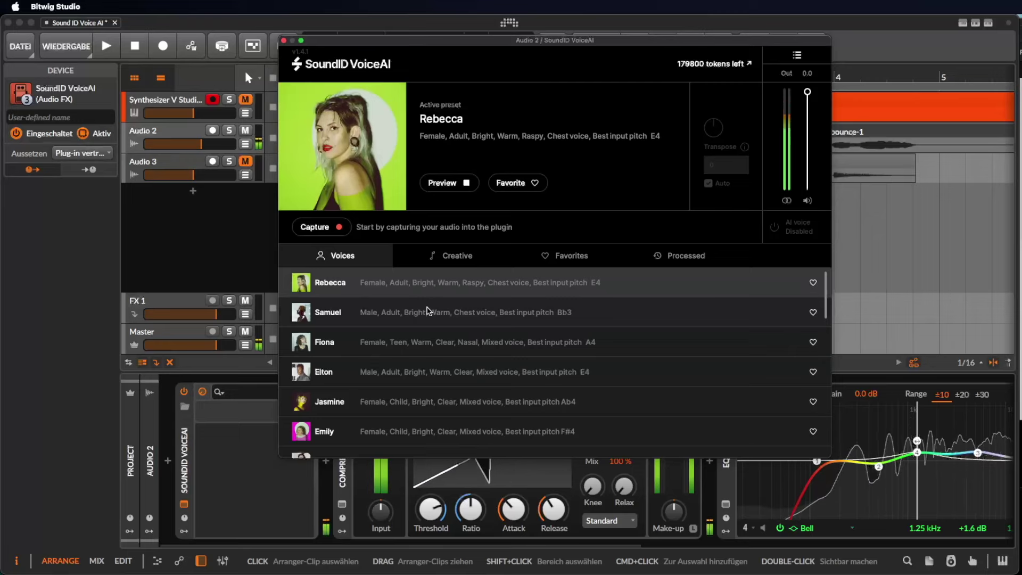
pyautogui.click(427, 309)
pyautogui.click(453, 374)
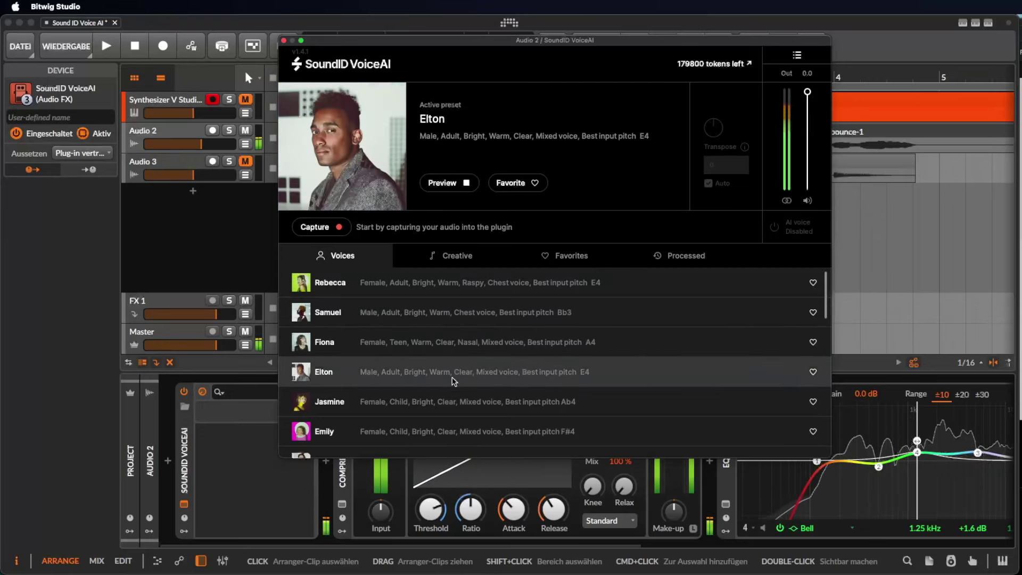
pyautogui.click(459, 410)
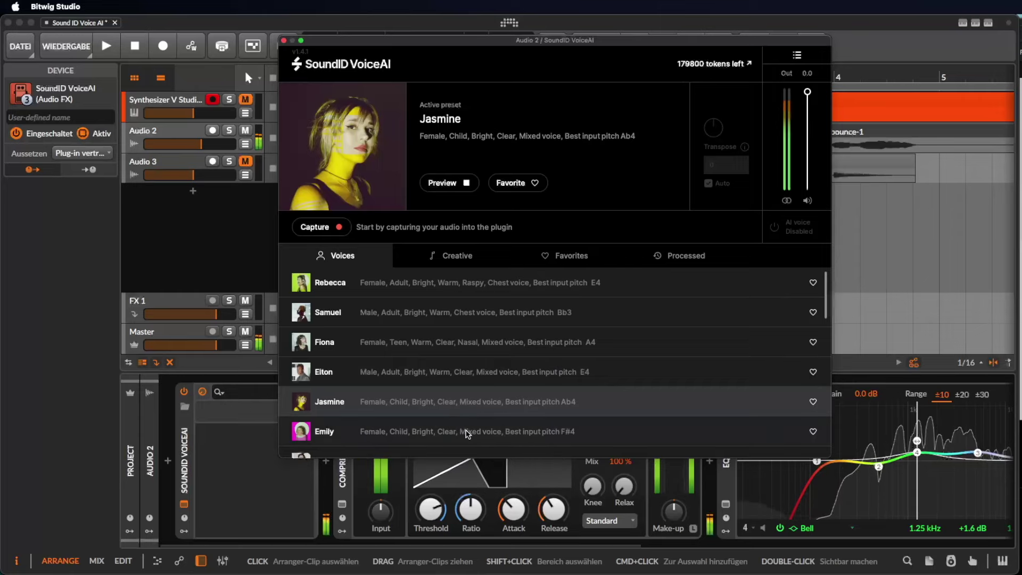
pyautogui.click(466, 432)
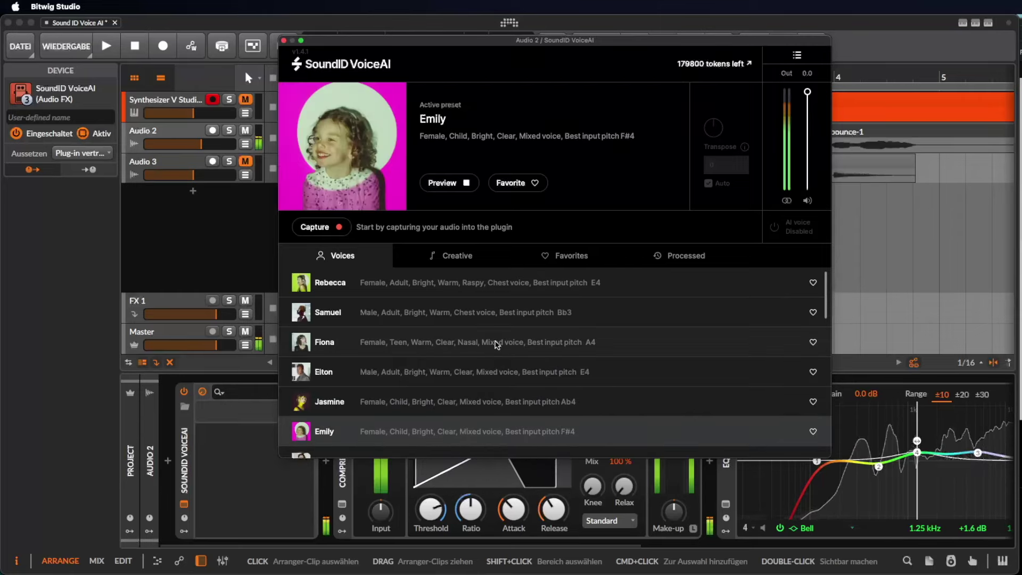
# Browse the rest of the voice list, previewing the Keisha, Matthew, Charlotte and Steve presets
pyautogui.scroll(-3, 484, 372)
pyautogui.scroll(-2, 496, 343)
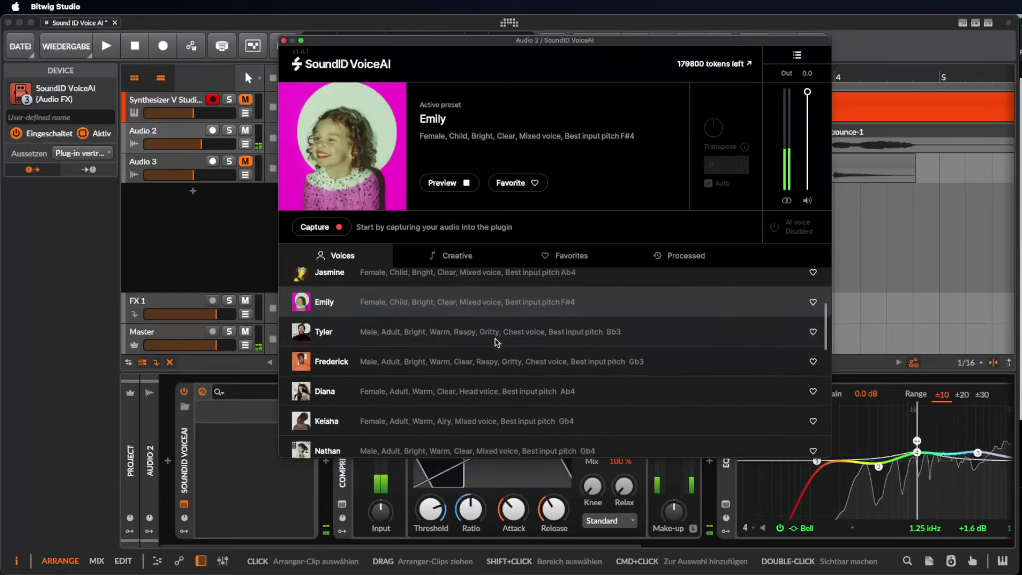
pyautogui.click(481, 409)
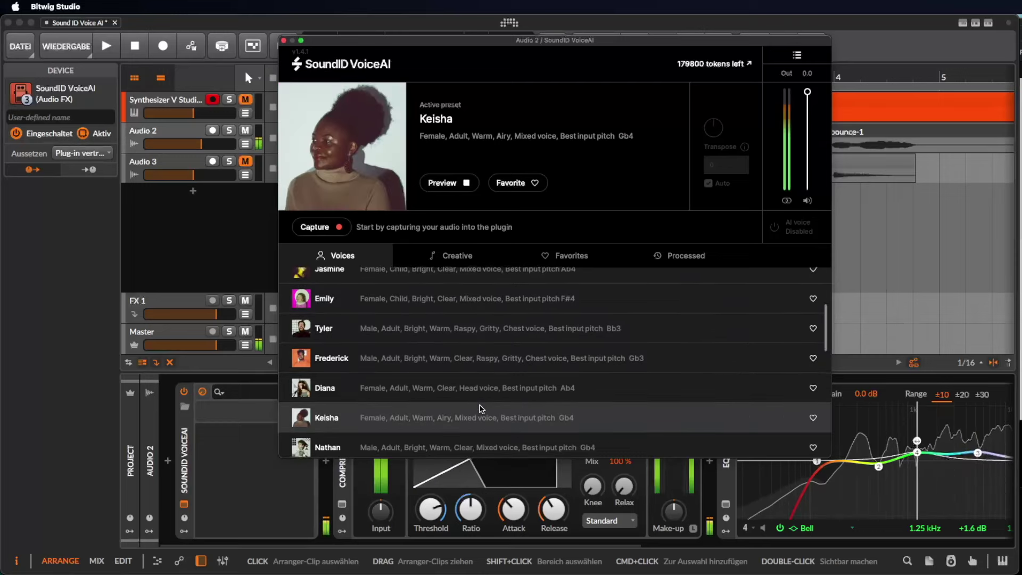
pyautogui.scroll(-3, 481, 409)
pyautogui.click(480, 409)
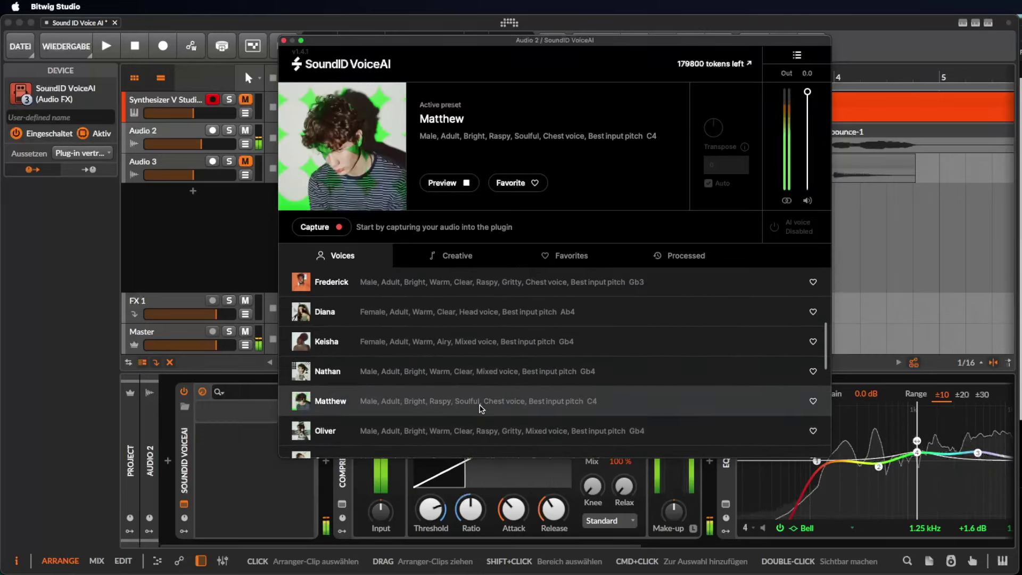
pyautogui.scroll(-3, 481, 409)
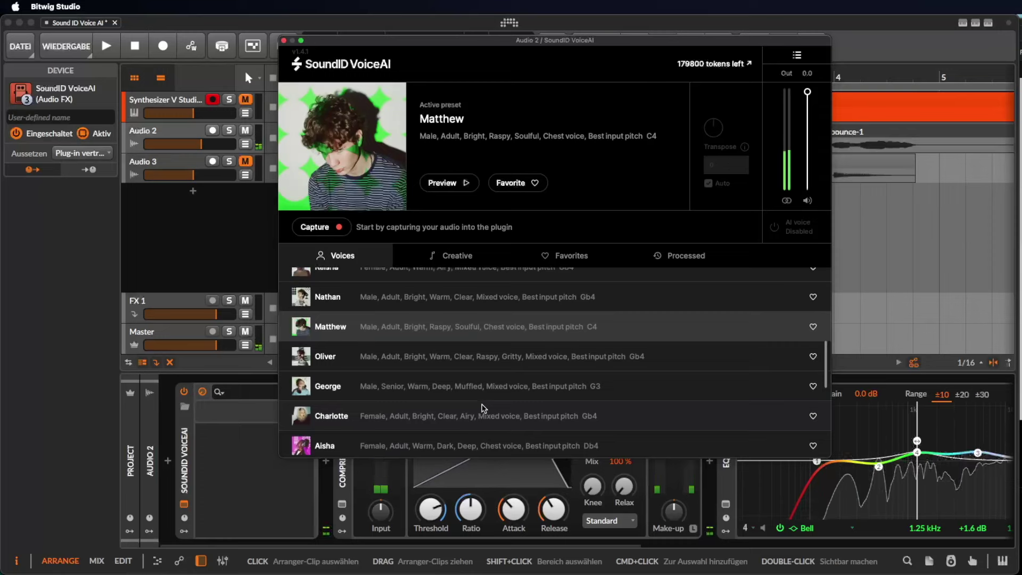
pyautogui.click(481, 408)
pyautogui.scroll(-1, 481, 409)
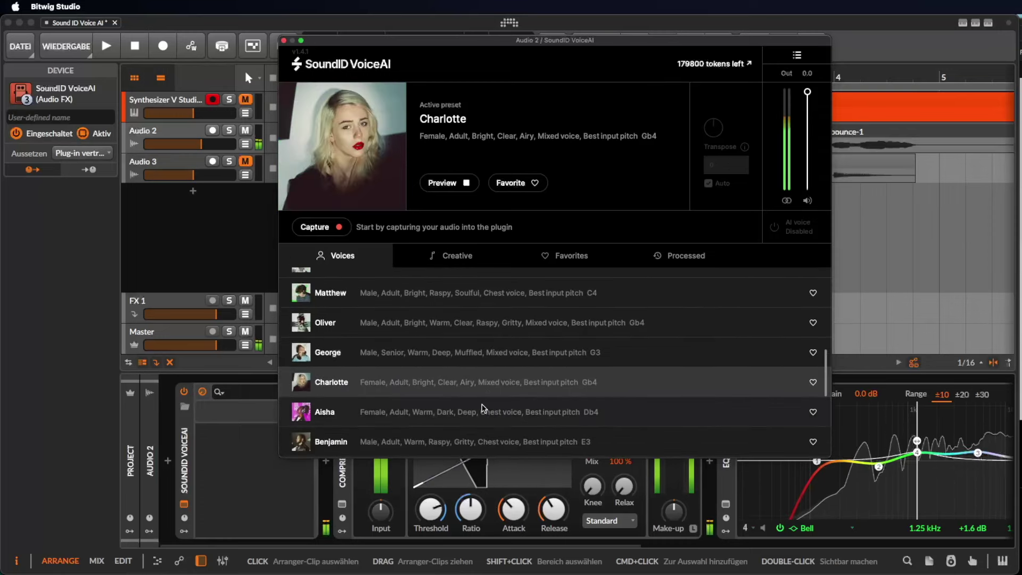
pyautogui.scroll(-7, 482, 408)
pyautogui.click(482, 408)
pyautogui.scroll(-2, 482, 408)
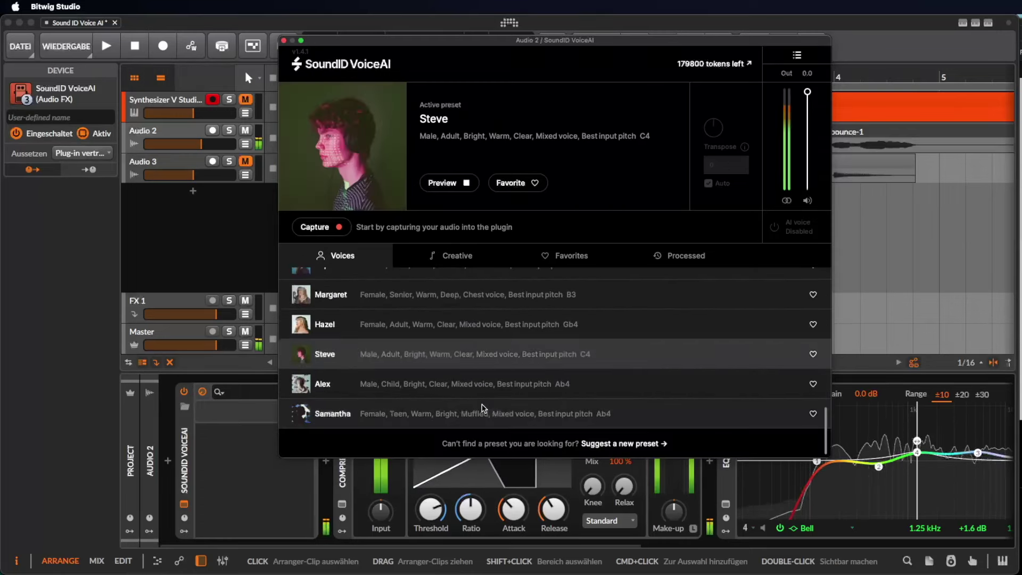
pyautogui.scroll(10, 482, 409)
pyautogui.scroll(5, 481, 408)
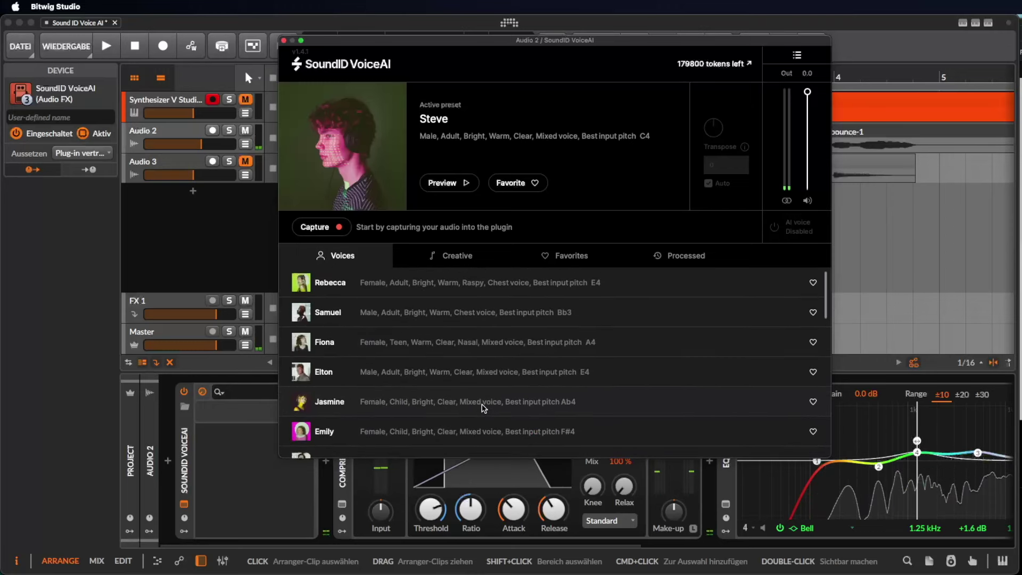
# Select the Rebecca voice preset and capture about 8 seconds of the Audio 2 vocal into SoundID VoiceAI
pyautogui.click(463, 288)
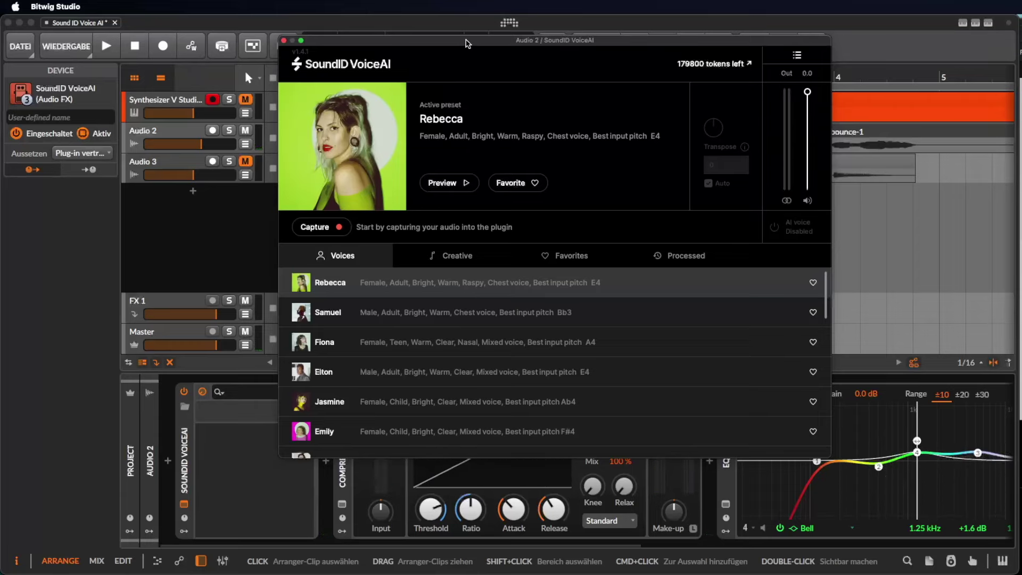
pyautogui.moveTo(467, 43); pyautogui.dragTo(512, 160)
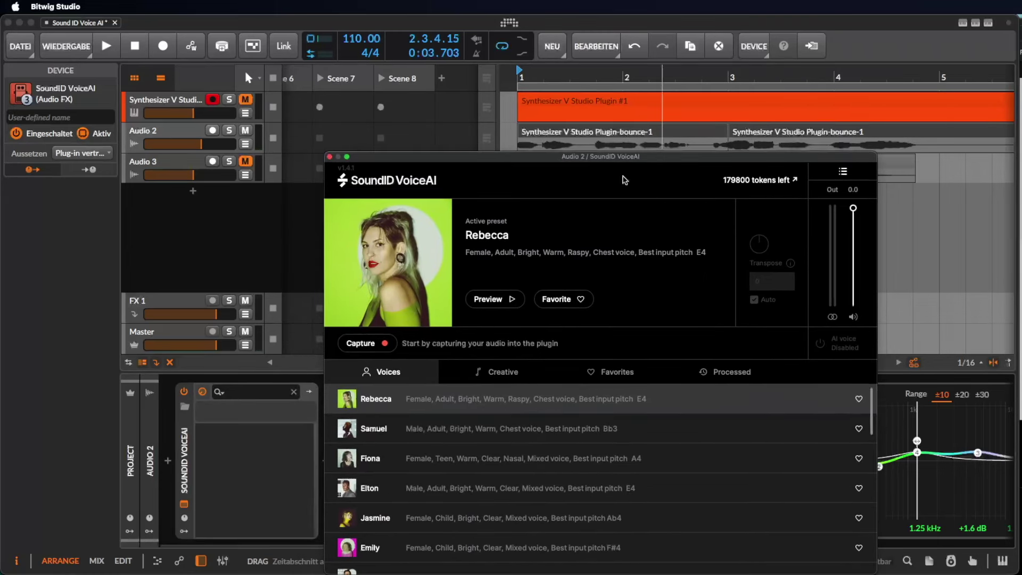
pyautogui.click(381, 343)
pyautogui.press('space')
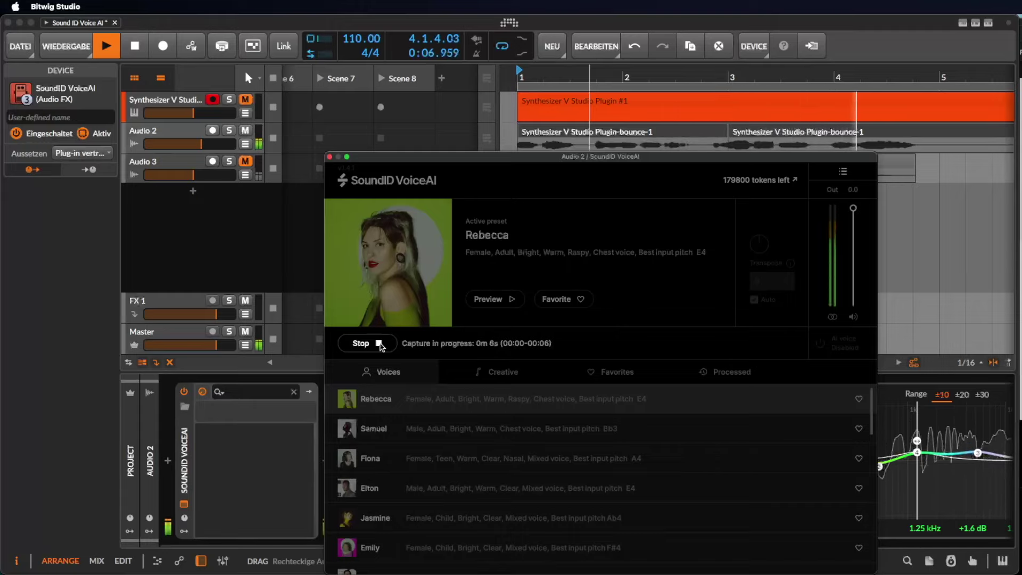
pyautogui.click(379, 344)
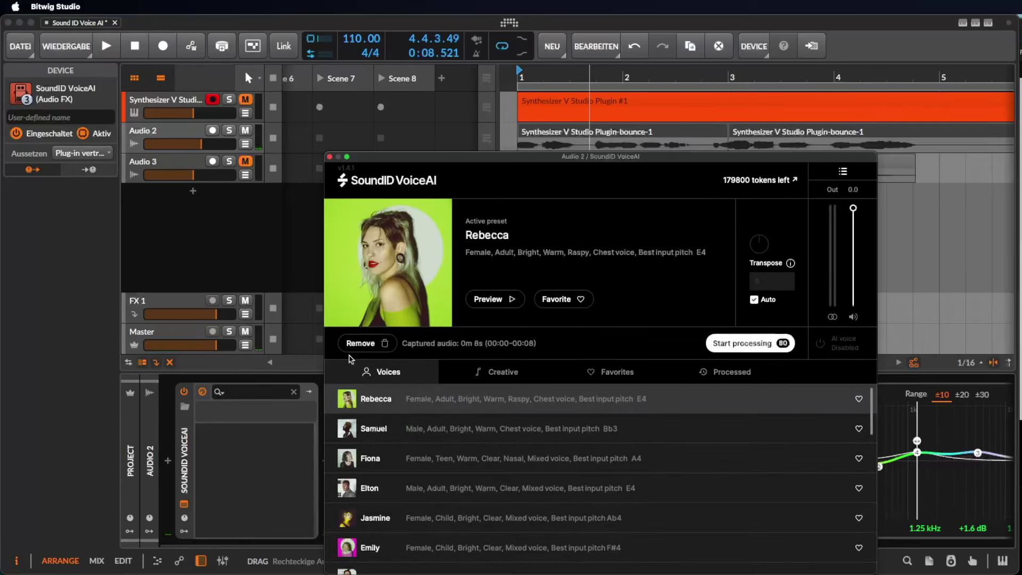
# Process the captured audio with the Rebecca voice and audition the converted vocal
pyautogui.click(744, 347)
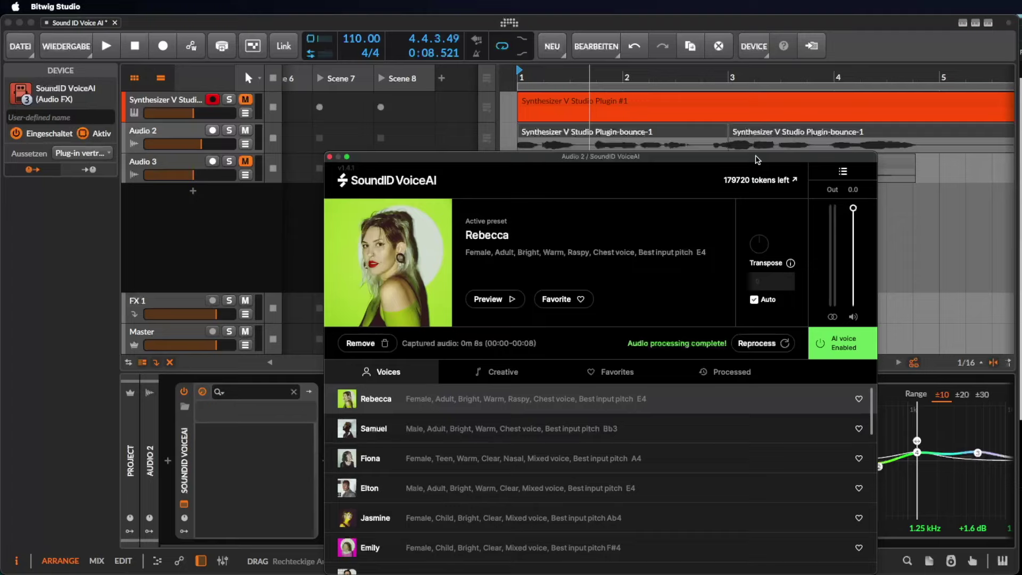
pyautogui.press('space')
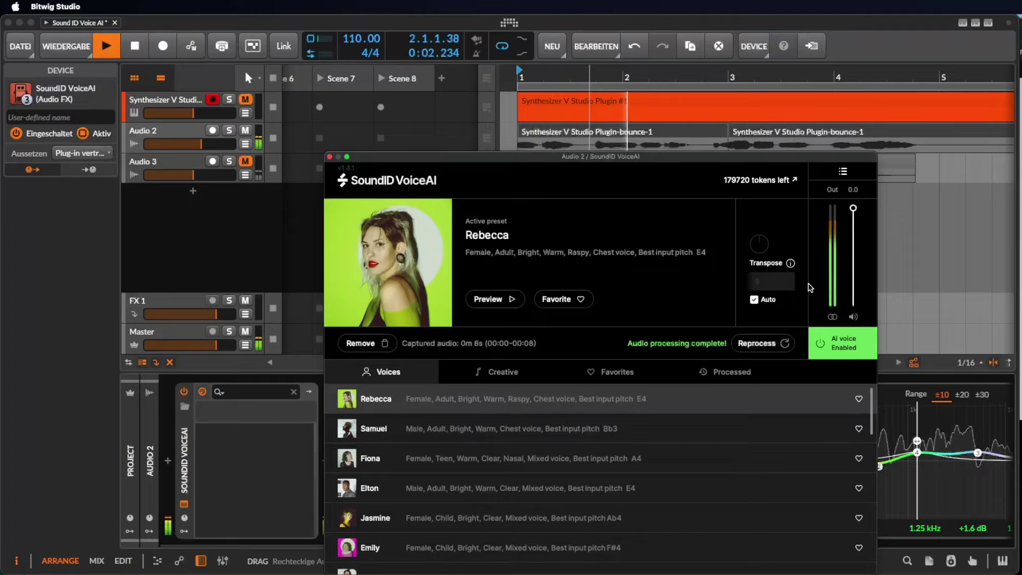
pyautogui.press('space')
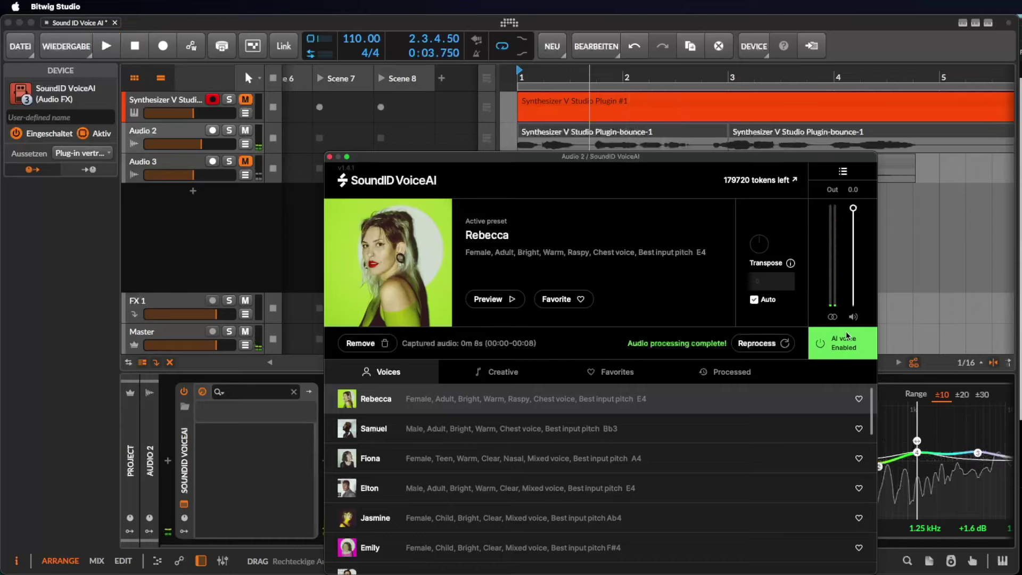
# Compare the original vocal with the Rebecca conversion by playing it with the AI voice disabled and enabled
pyautogui.click(848, 344)
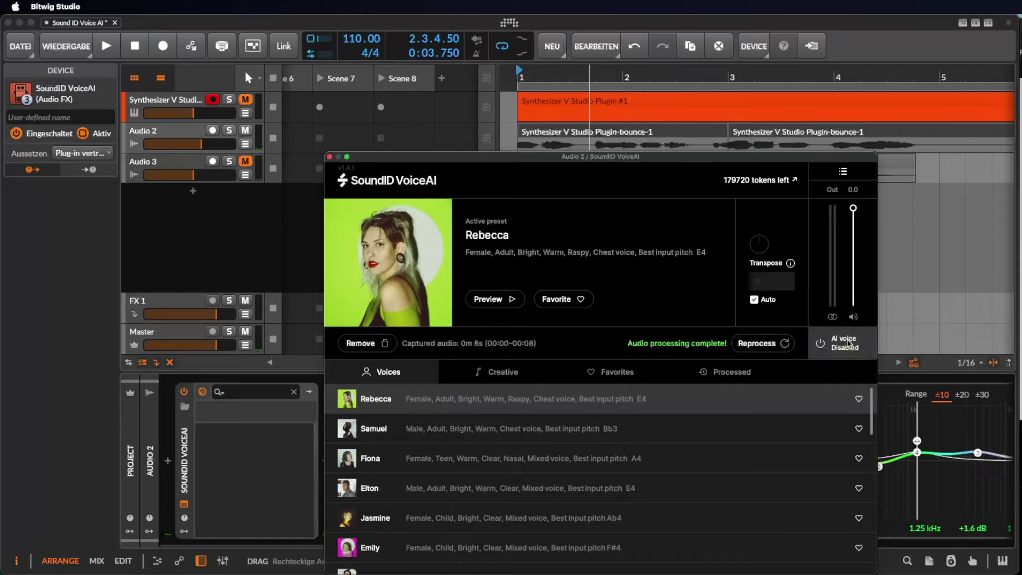
pyautogui.press('space')
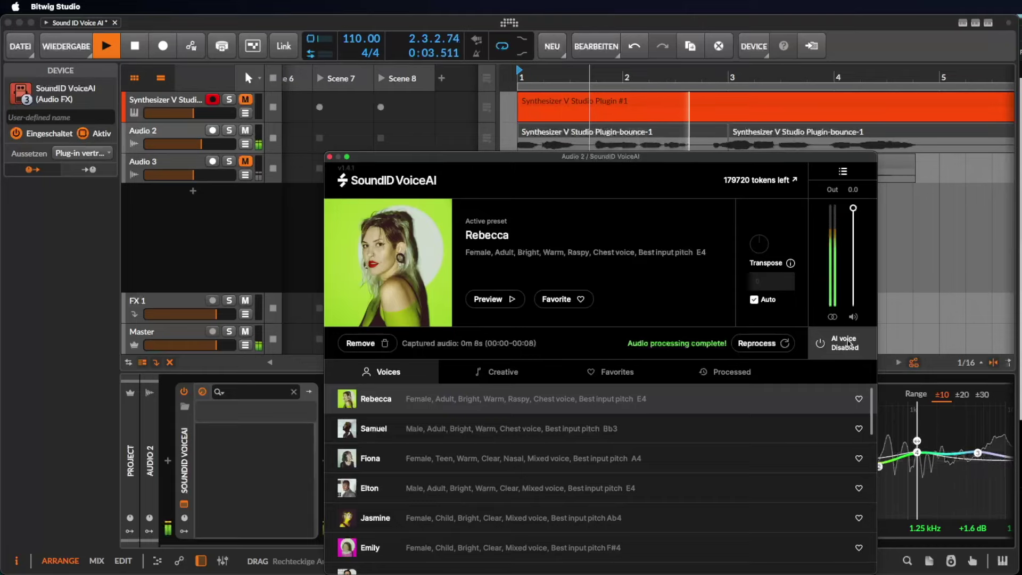
pyautogui.press('space')
pyautogui.click(848, 344)
pyautogui.press('space')
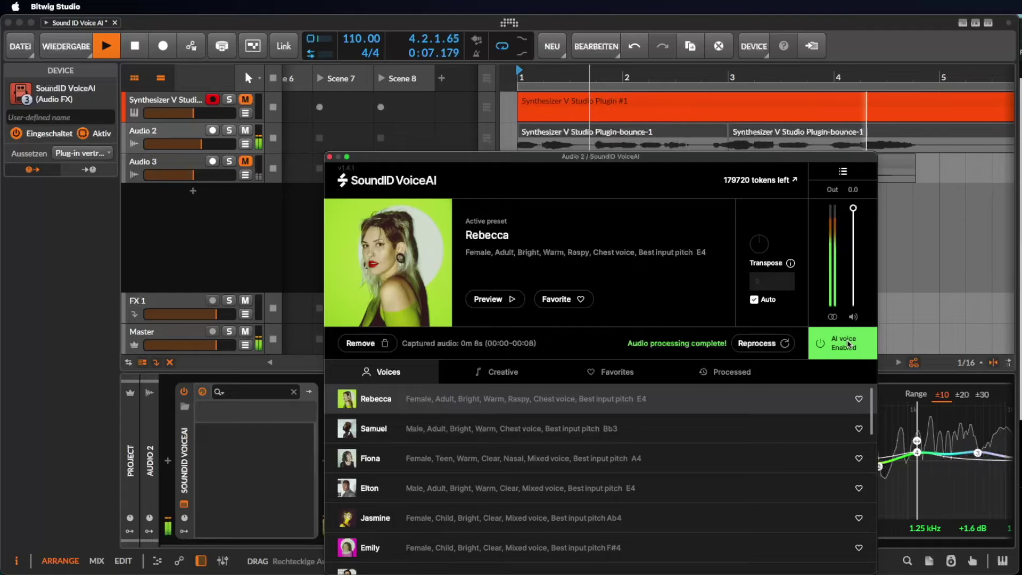
pyautogui.press('space')
# Compare the second Audio 2 clip from bar 3 with the AI voice disabled and enabled, and reset the playback start to bar 1
pyautogui.click(767, 139)
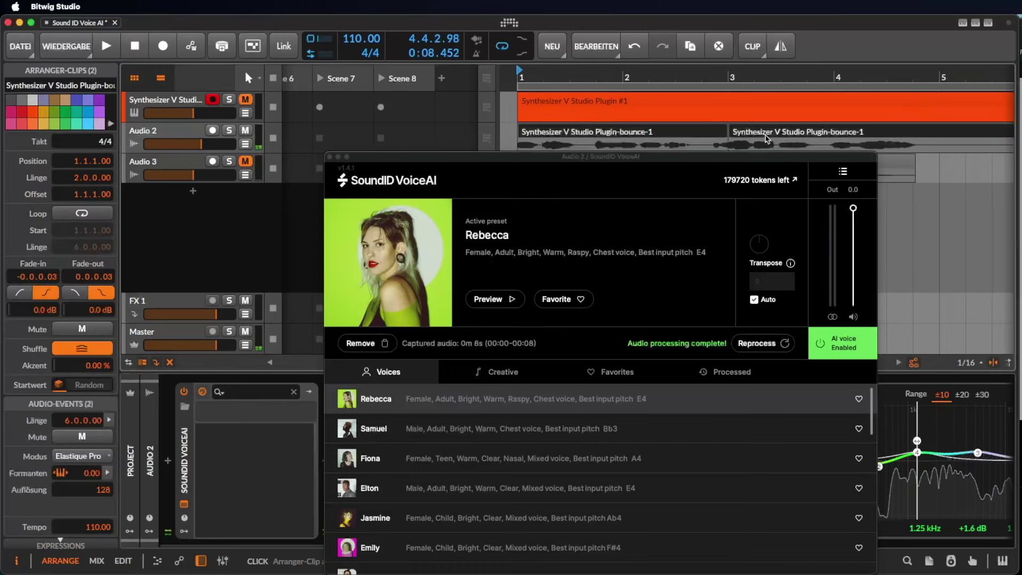
pyautogui.click(766, 139)
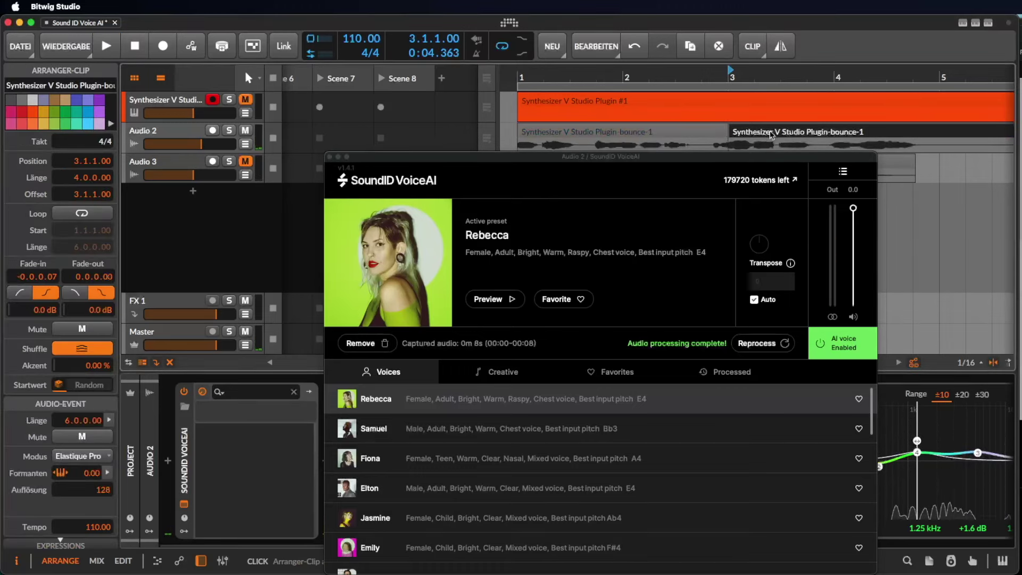
pyautogui.click(823, 346)
pyautogui.press('space')
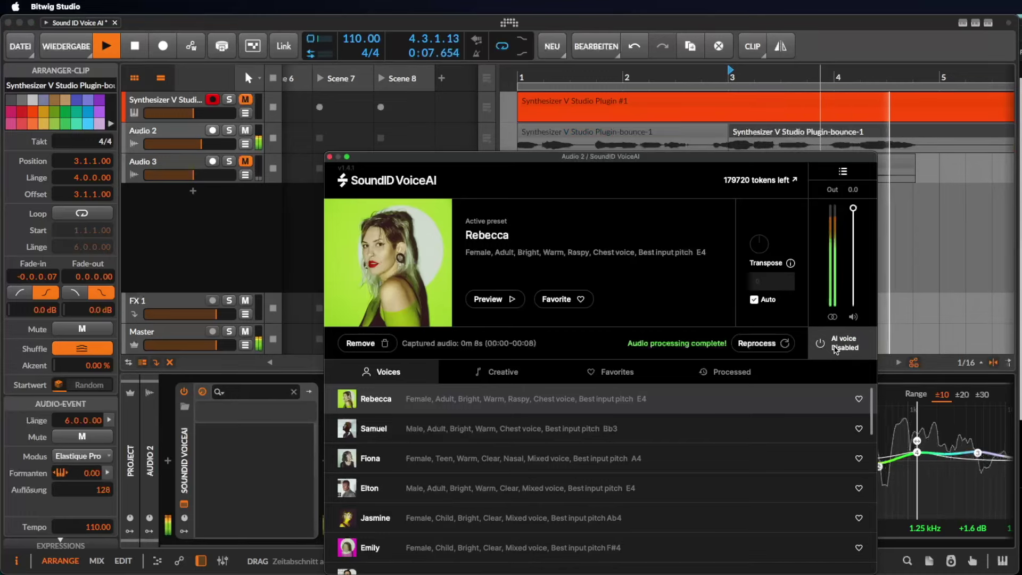
pyautogui.click(836, 346)
pyautogui.press('space')
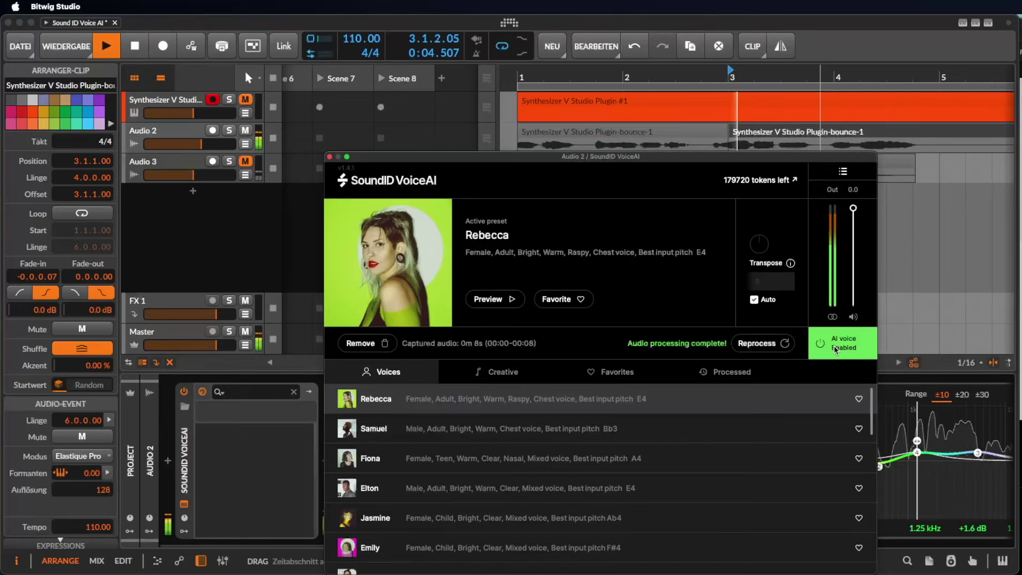
pyautogui.click(652, 148)
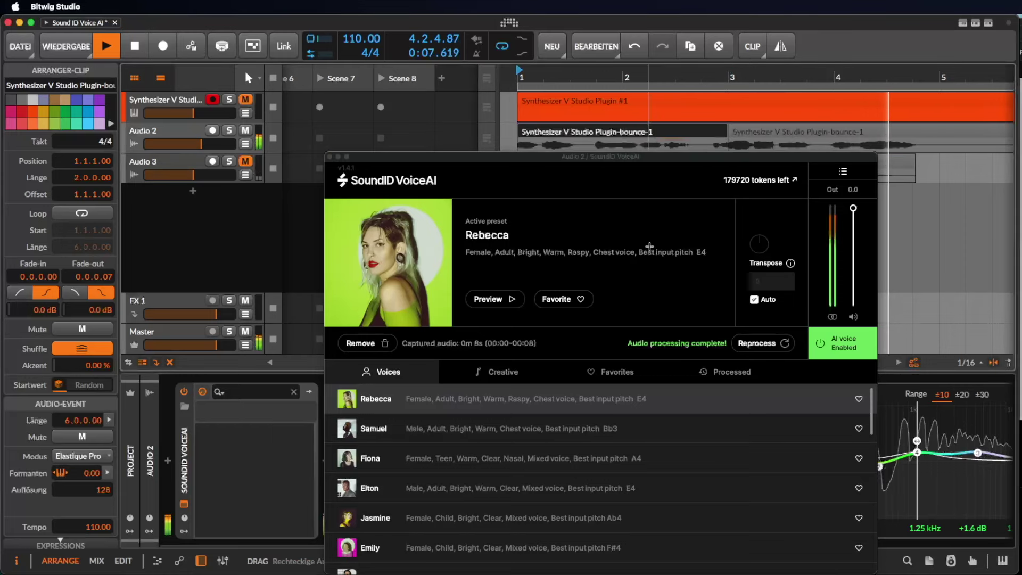
pyautogui.press('space')
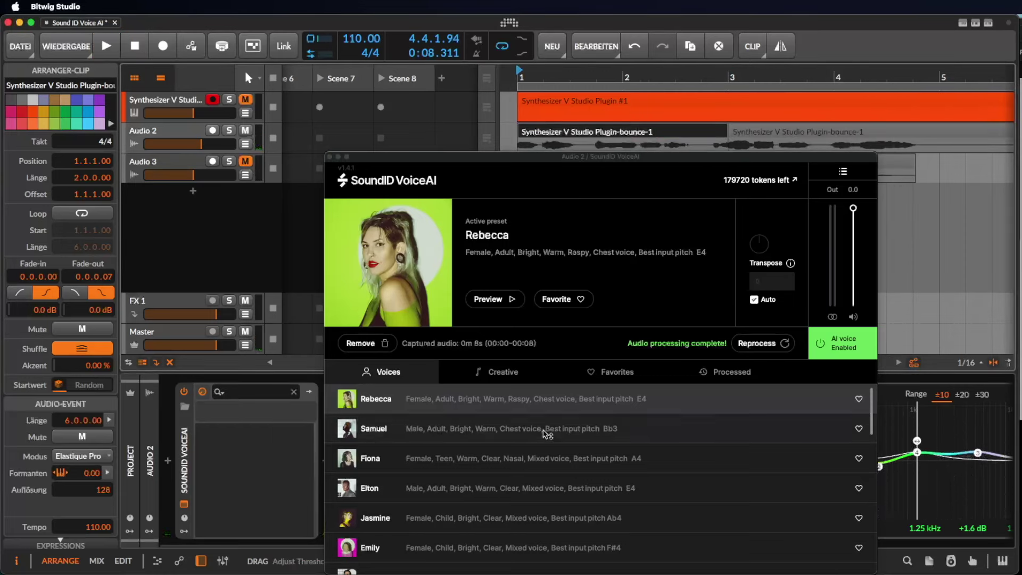
# Process the captured audio with the Samuel voice and audition it against the original by toggling the AI voice
pyautogui.click(503, 439)
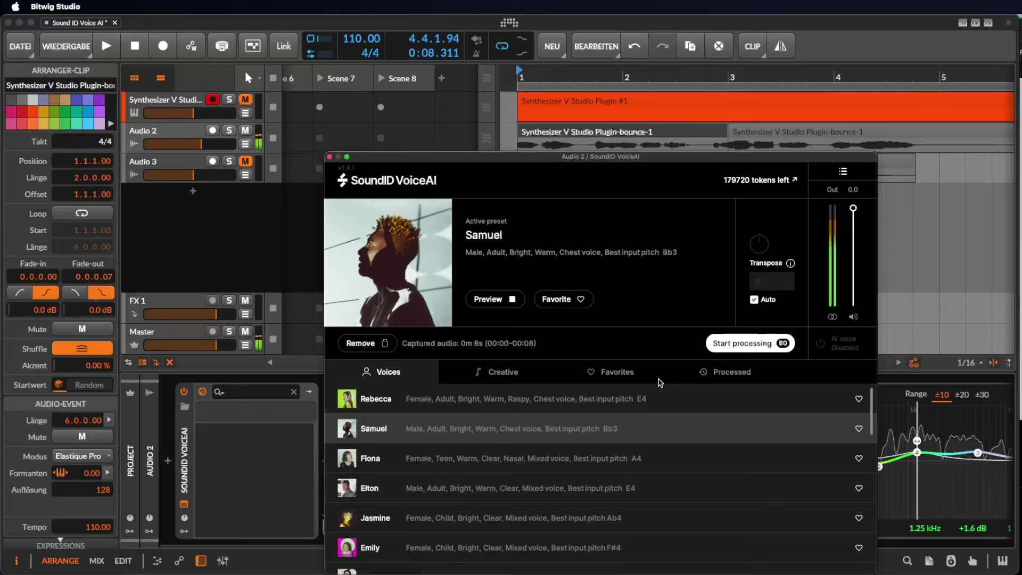
pyautogui.click(768, 346)
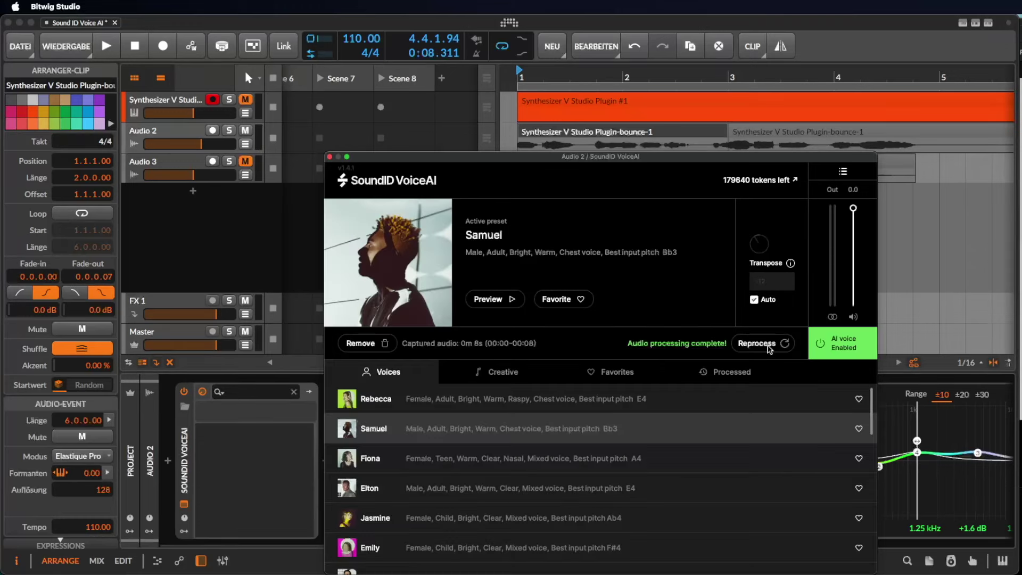
pyautogui.press('space')
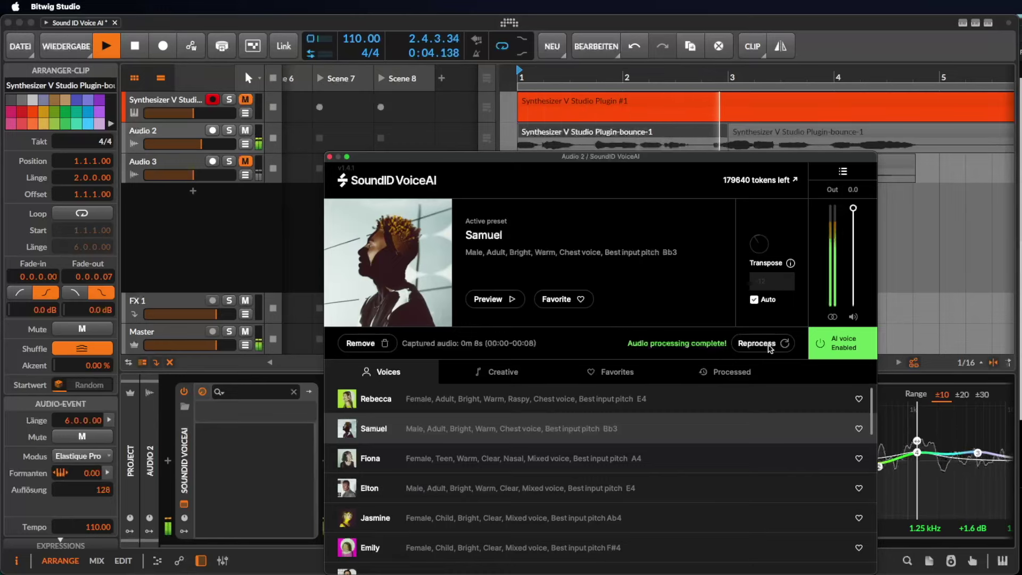
pyautogui.click(844, 346)
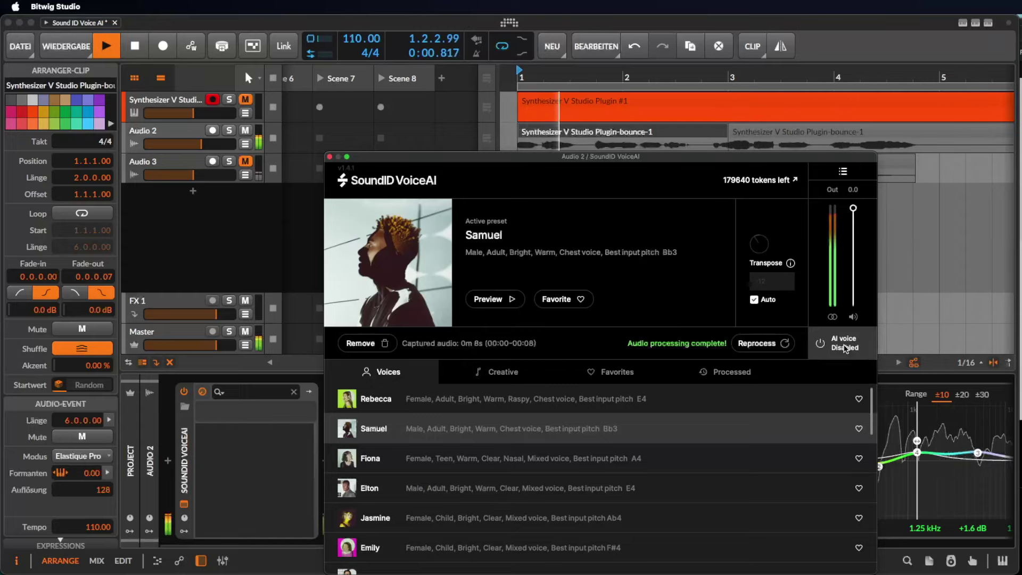
pyautogui.click(845, 347)
pyautogui.press('space')
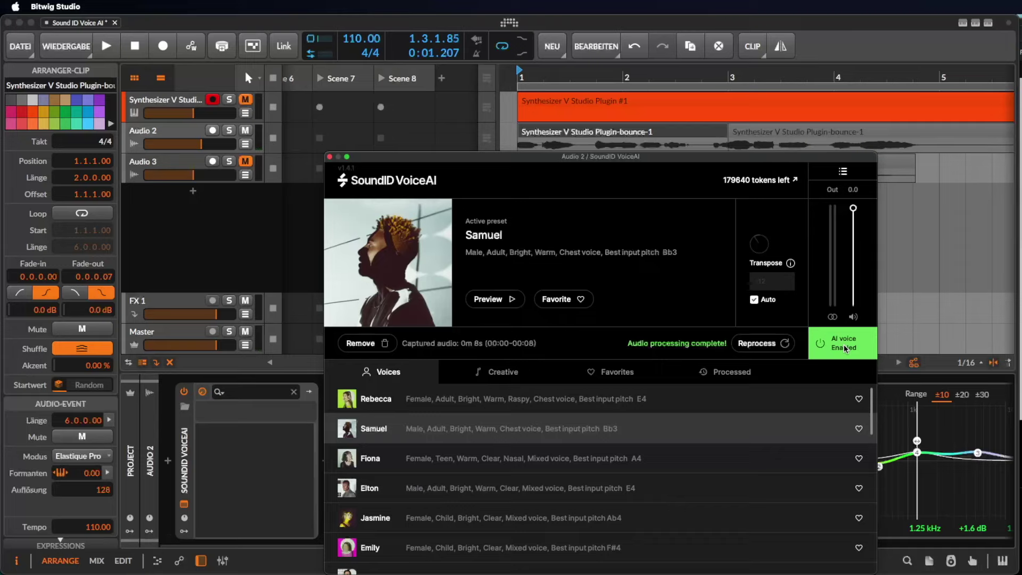
# Remove the captured audio and recapture about 8 seconds of the Audio 2 vocal into SoundID VoiceAI
pyautogui.click(383, 345)
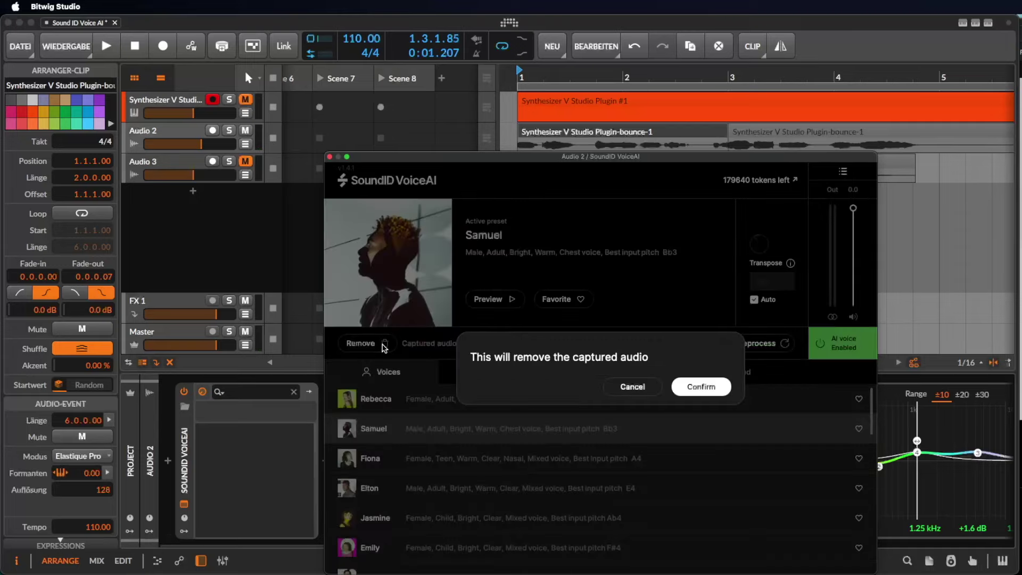
pyautogui.click(713, 390)
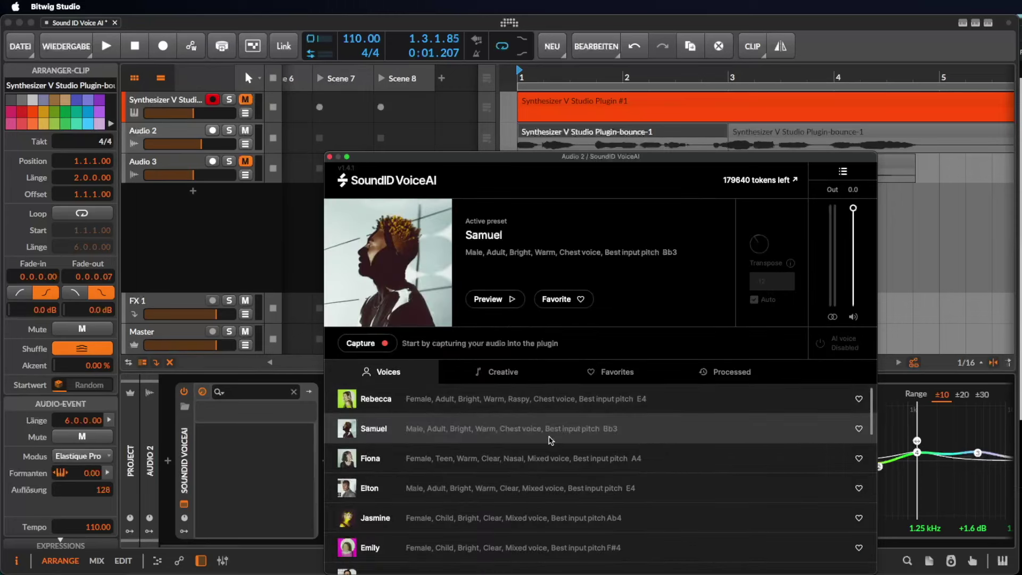
pyautogui.click(366, 344)
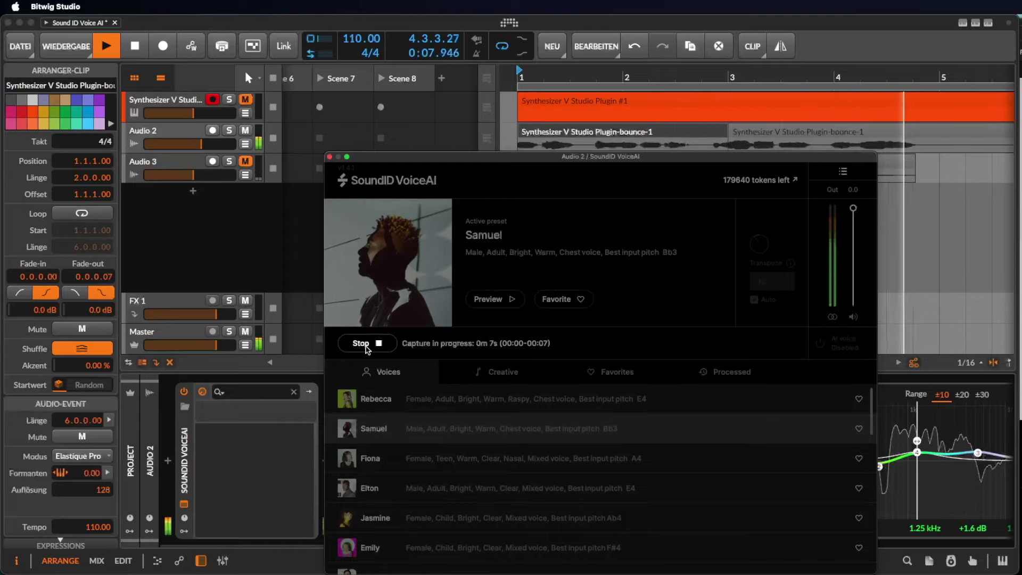
pyautogui.click(366, 346)
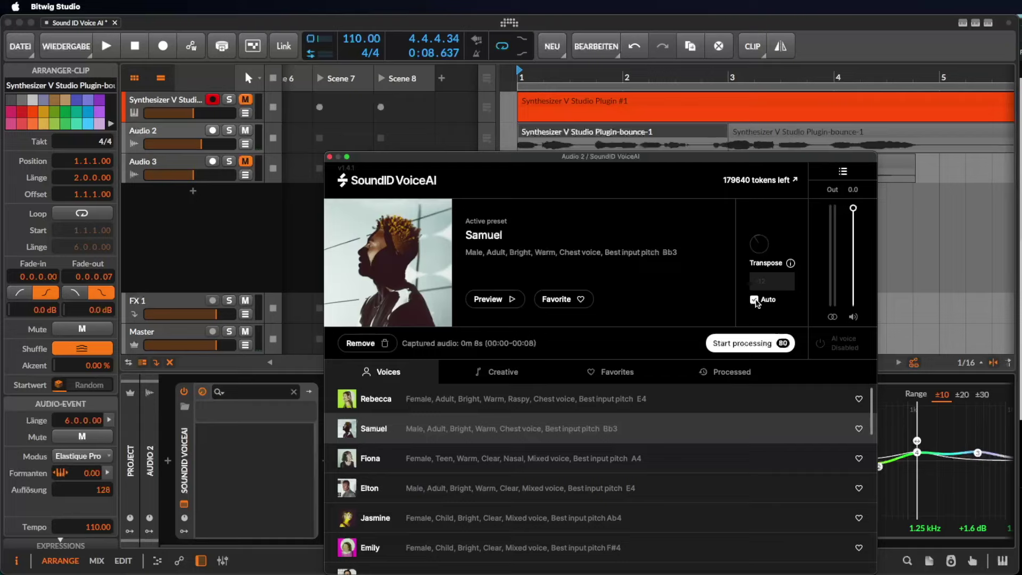
# Disable automatic transposition, set Transpose to 0, process the vocal with the Samuel voice and audition it
pyautogui.click(754, 300)
pyautogui.moveTo(759, 245); pyautogui.dragTo(760, 218)
pyautogui.click(739, 341)
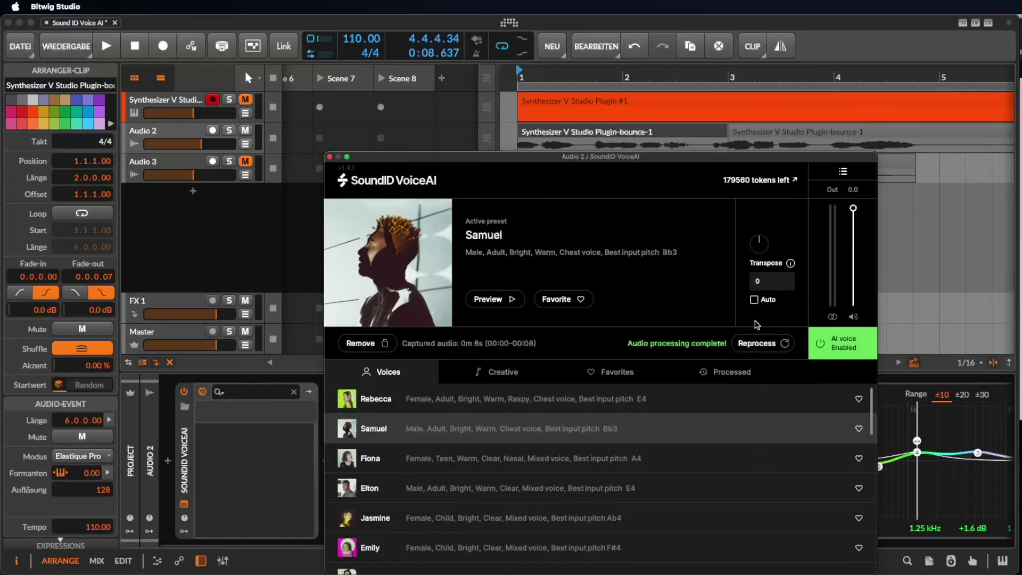
pyautogui.press('space')
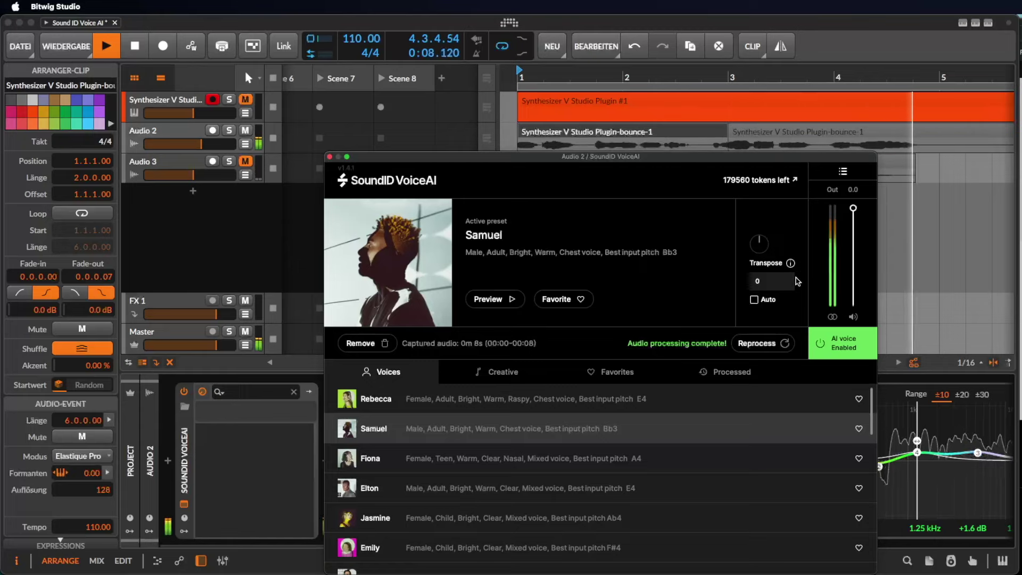
pyautogui.press('space')
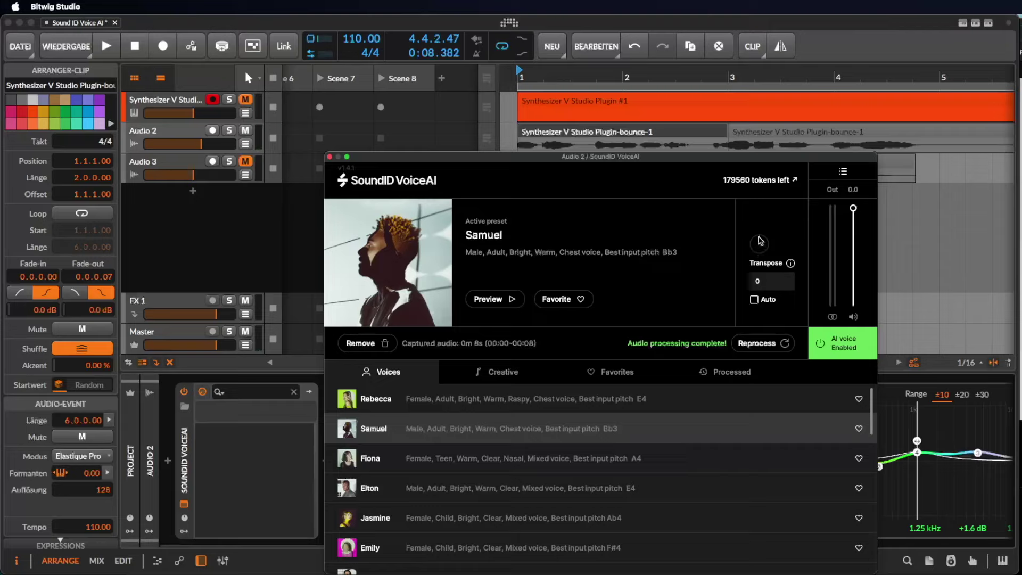
# Set Transpose to -5, process the vocal again with the Samuel voice and audition it
pyautogui.moveTo(761, 242); pyautogui.dragTo(762, 247)
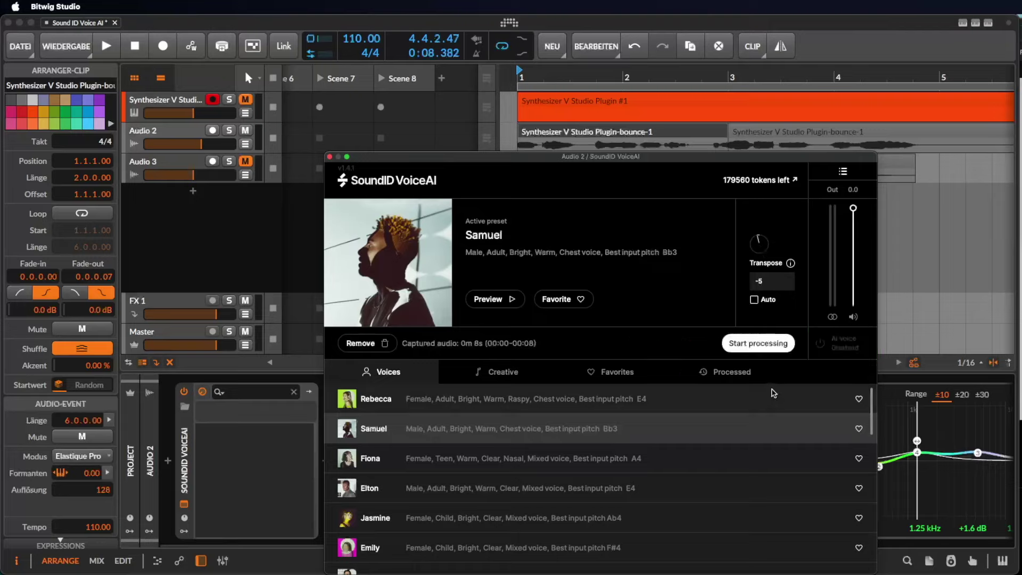
pyautogui.click(775, 347)
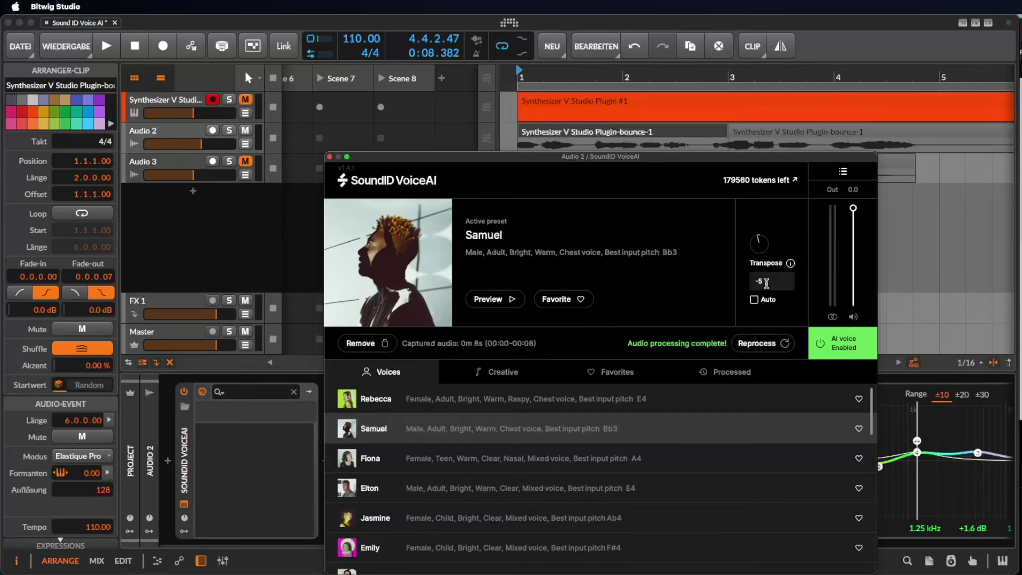
pyautogui.press('space')
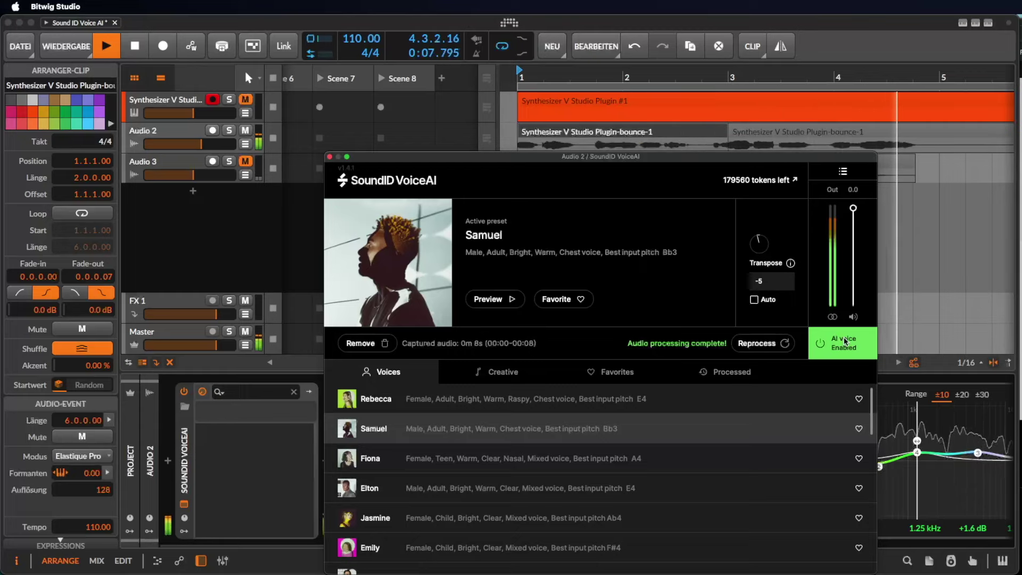
pyautogui.press('space')
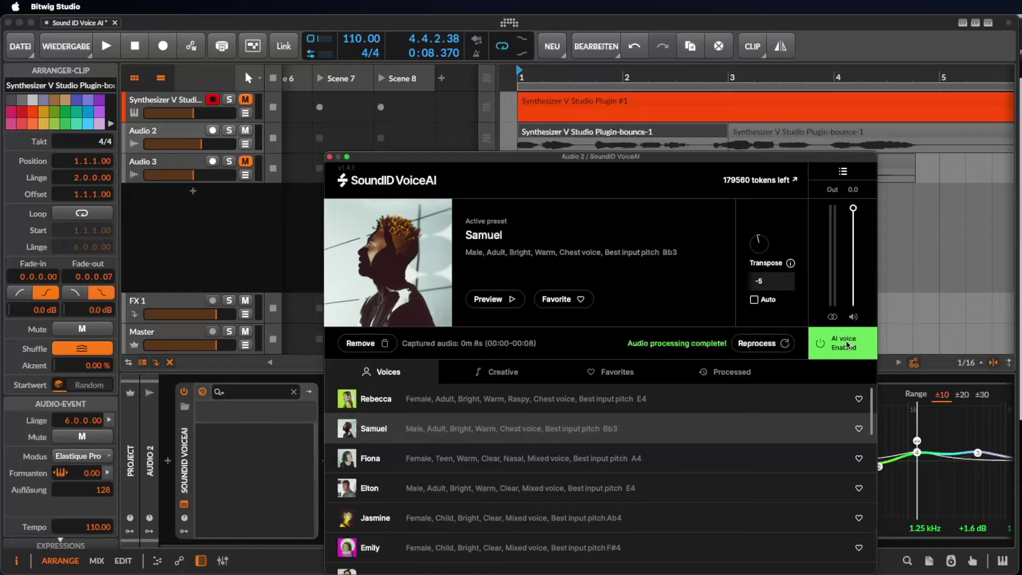
# Compare the original vocal with the Samuel version transposed by -5 by playing it with the AI voice disabled and enabled
pyautogui.click(846, 346)
pyautogui.press('space')
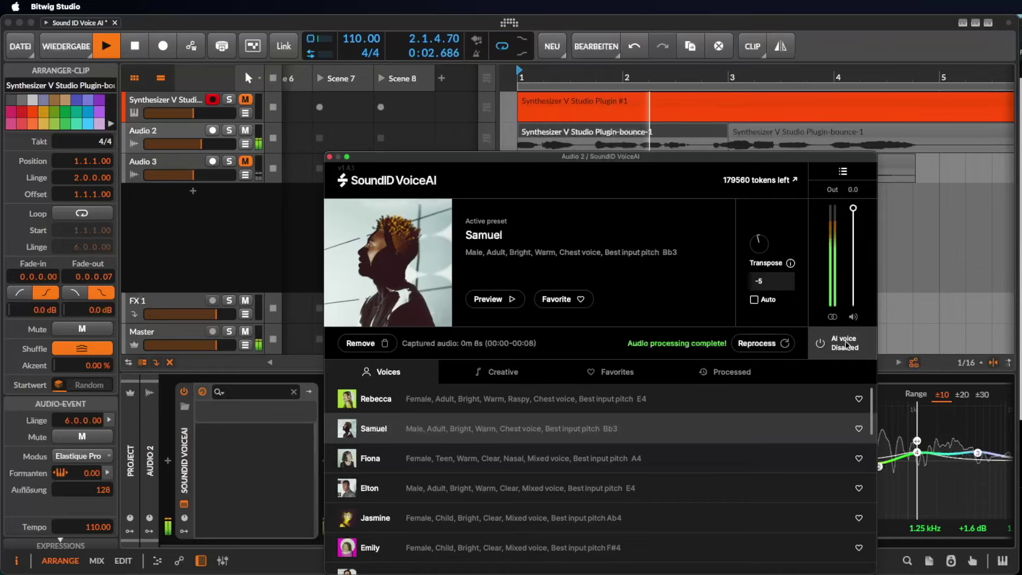
pyautogui.press('space')
pyautogui.click(847, 345)
pyautogui.press('space')
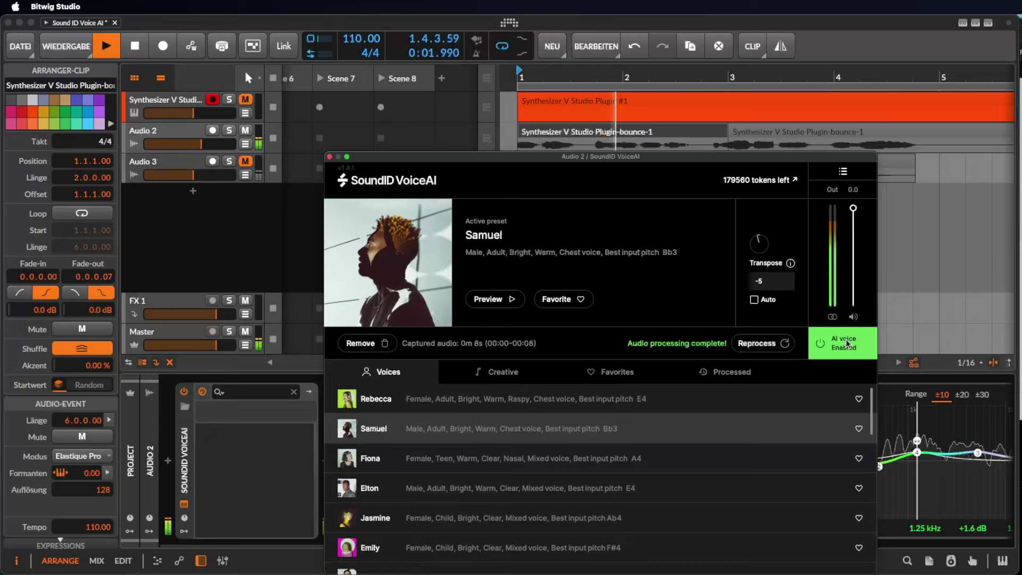
pyautogui.press('space')
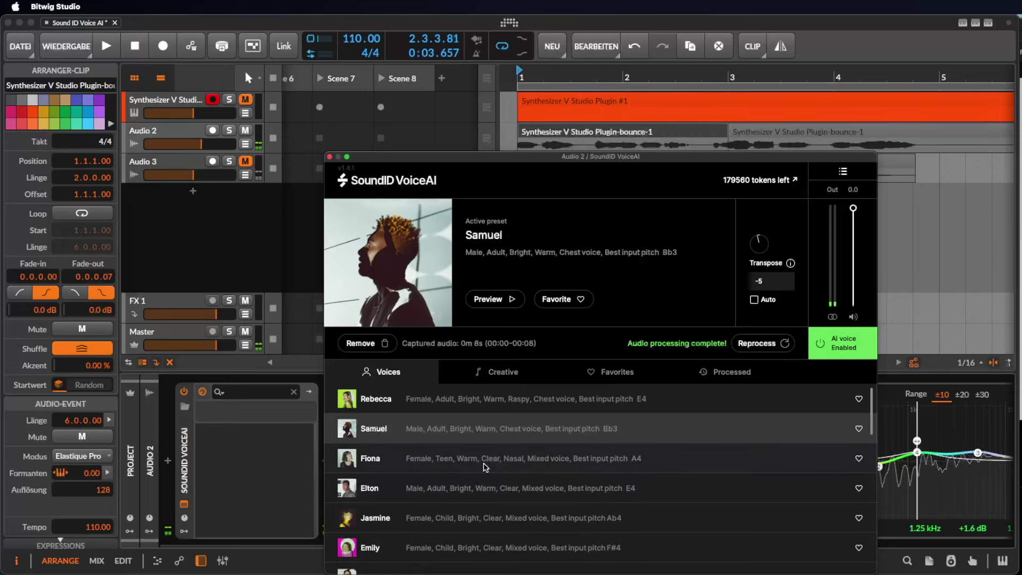
# Preview the Fiona, Elton, Jasmine and Emily voices and select the Tyler voice preset
pyautogui.click(485, 464)
pyautogui.scroll(-1, 485, 465)
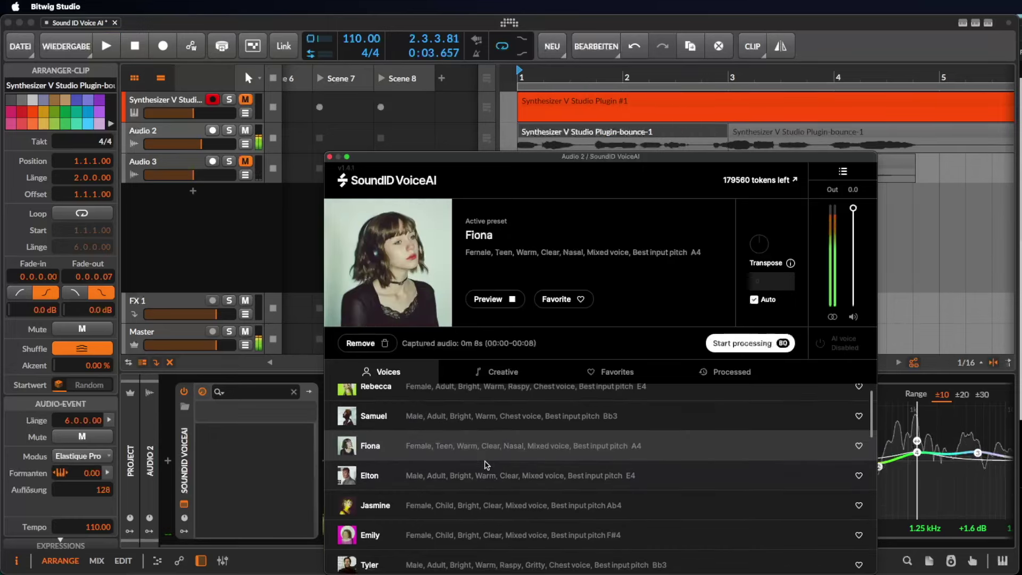
pyautogui.scroll(1, 485, 464)
pyautogui.click(487, 486)
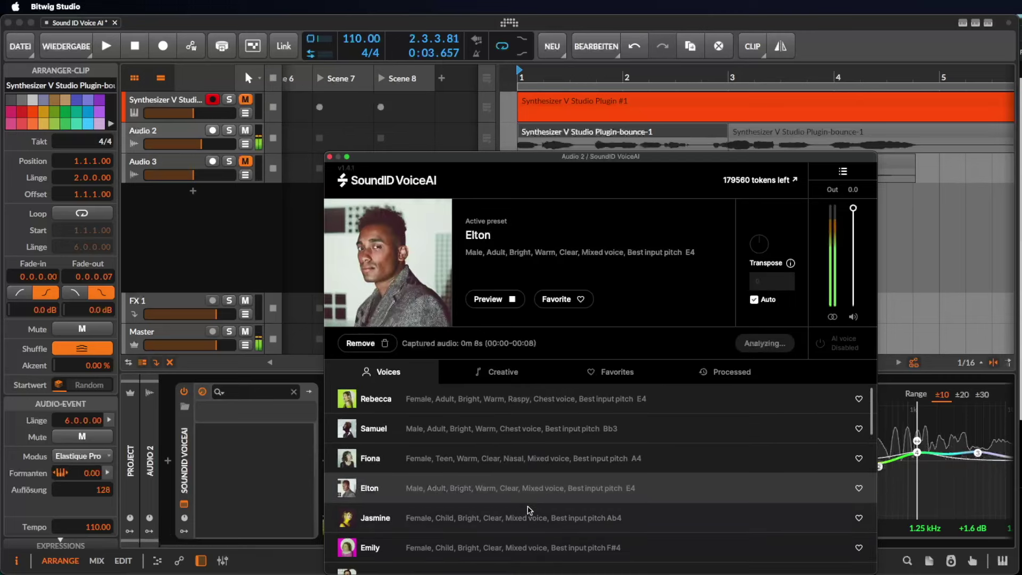
pyautogui.click(529, 510)
pyautogui.scroll(-2, 530, 510)
pyautogui.scroll(1, 529, 510)
pyautogui.click(530, 510)
pyautogui.scroll(-2, 530, 510)
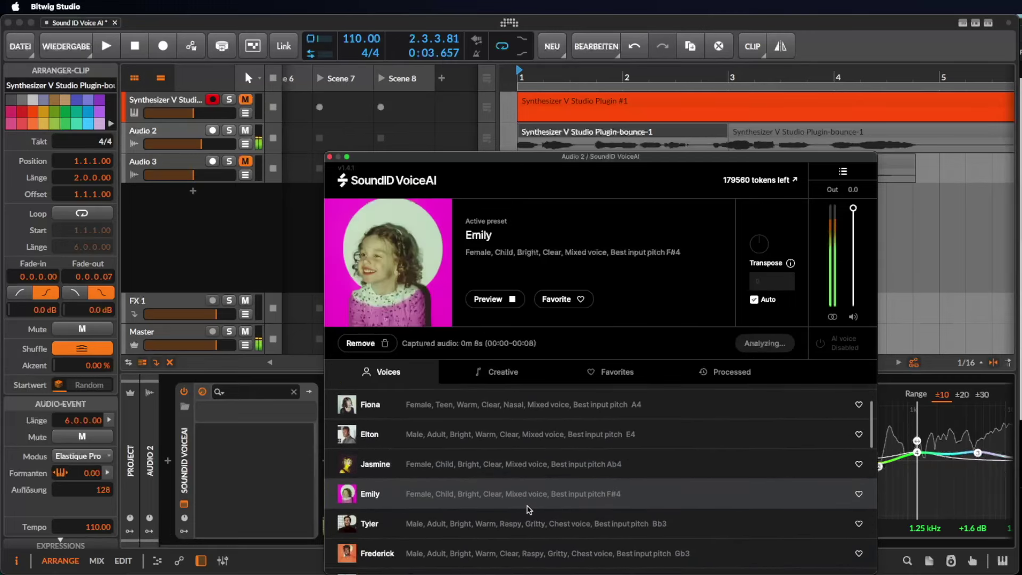
pyautogui.click(536, 523)
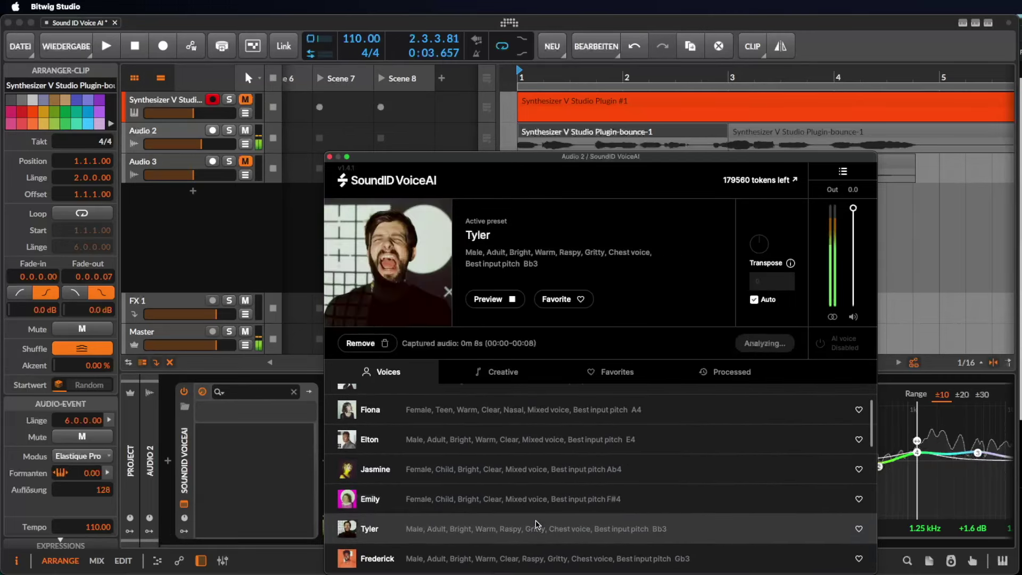
pyautogui.scroll(-1, 536, 523)
pyautogui.scroll(-1, 537, 523)
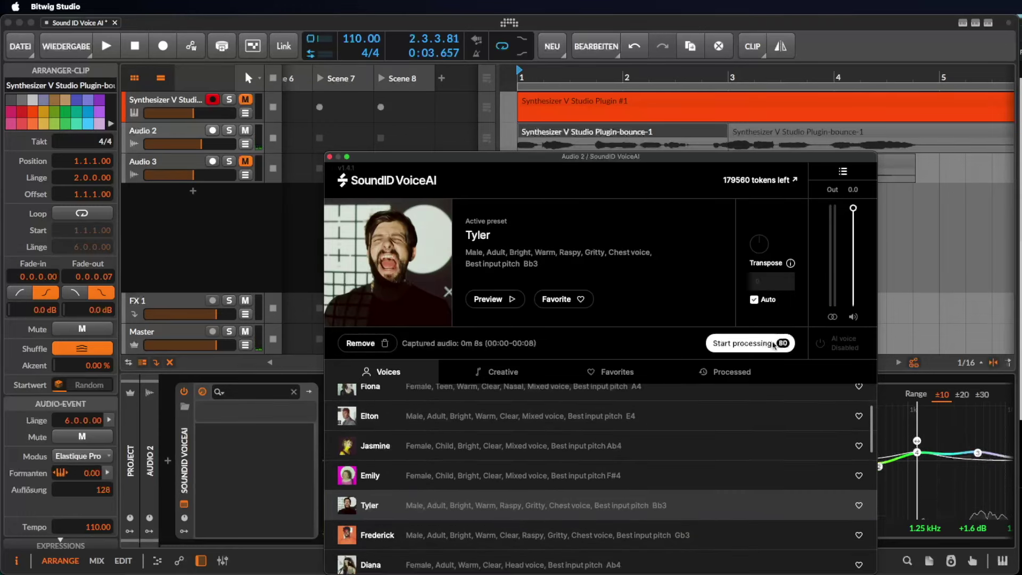
# Disable automatic transposition for the Tyler voice, set Transpose to -7 and start processing the captured audio
pyautogui.click(754, 300)
pyautogui.write('-7')
pyautogui.press('Return')
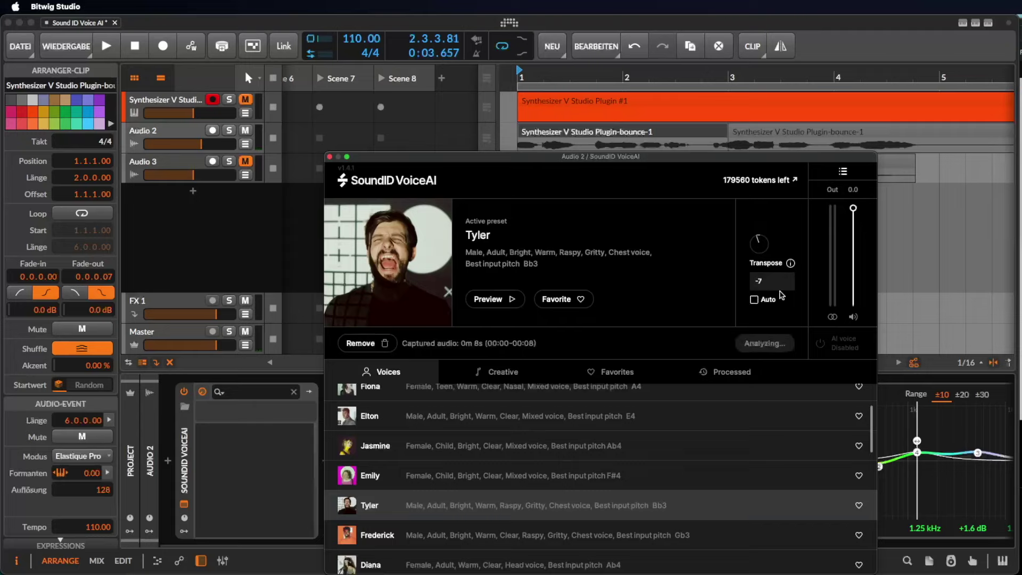
pyautogui.click(765, 344)
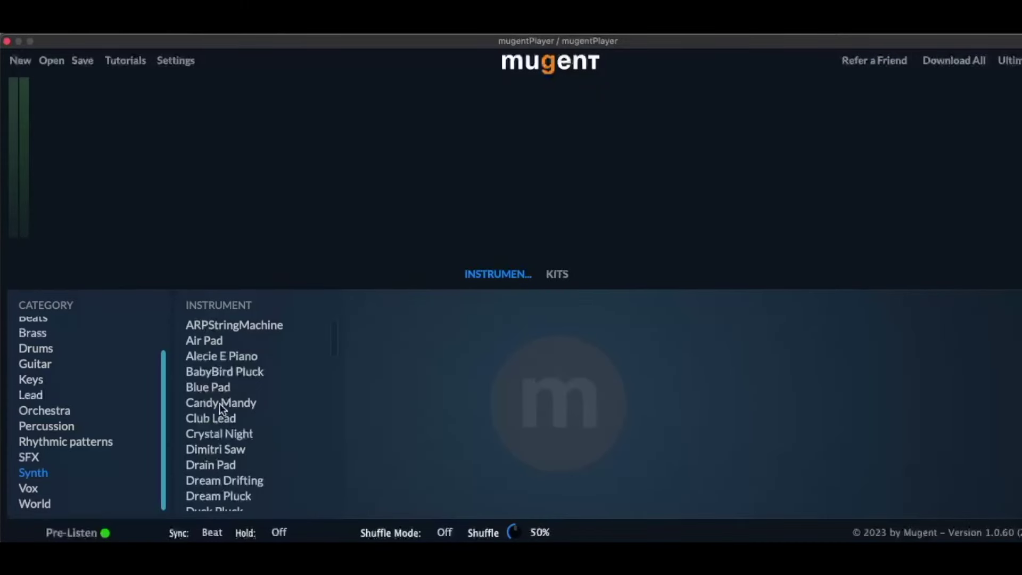
# In mugentPlayer, load the Candy Mandy synth and turn on its arpeggiator
pyautogui.click(220, 404)
pyautogui.click(423, 499)
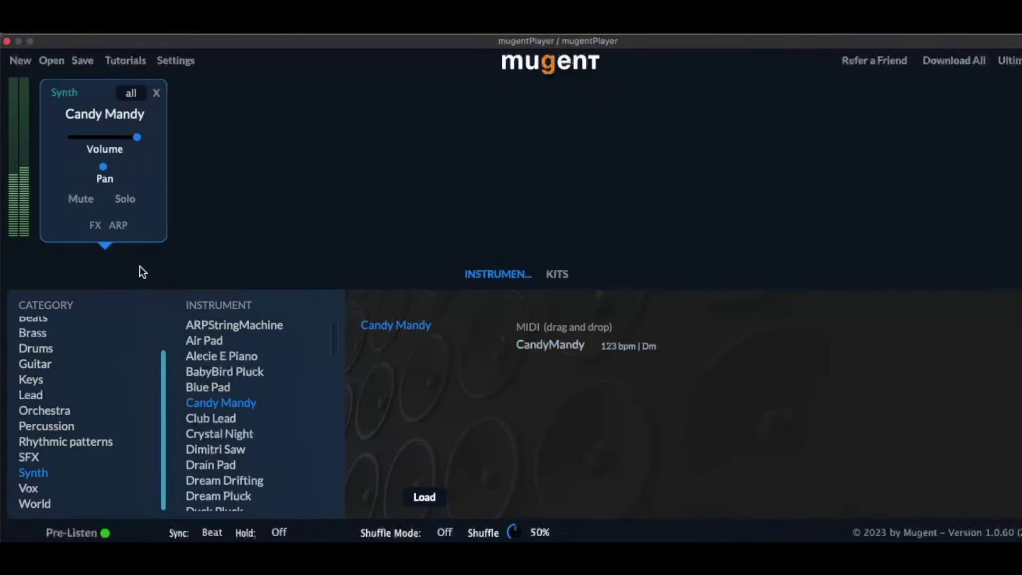
pyautogui.click(121, 230)
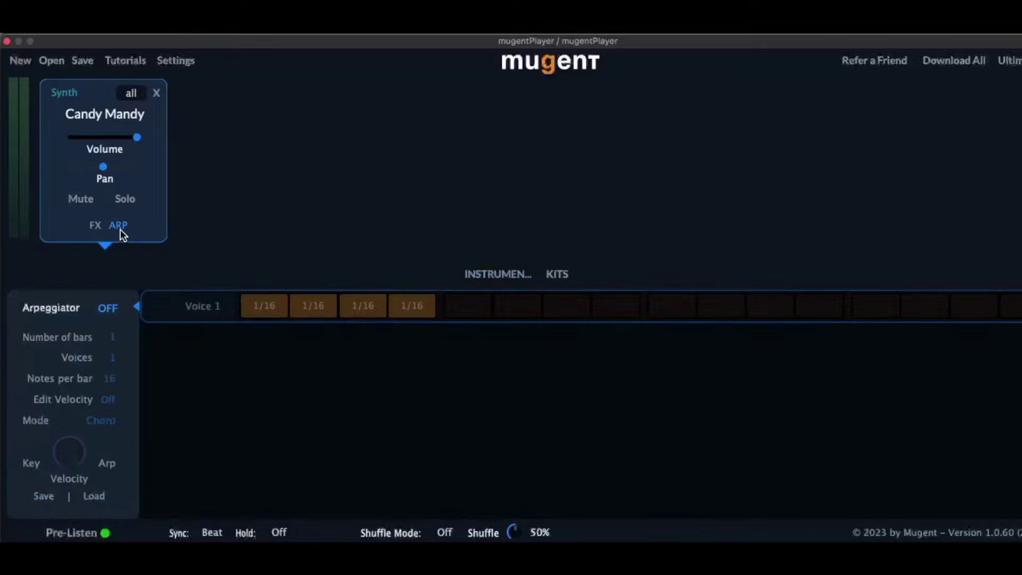
pyautogui.click(108, 311)
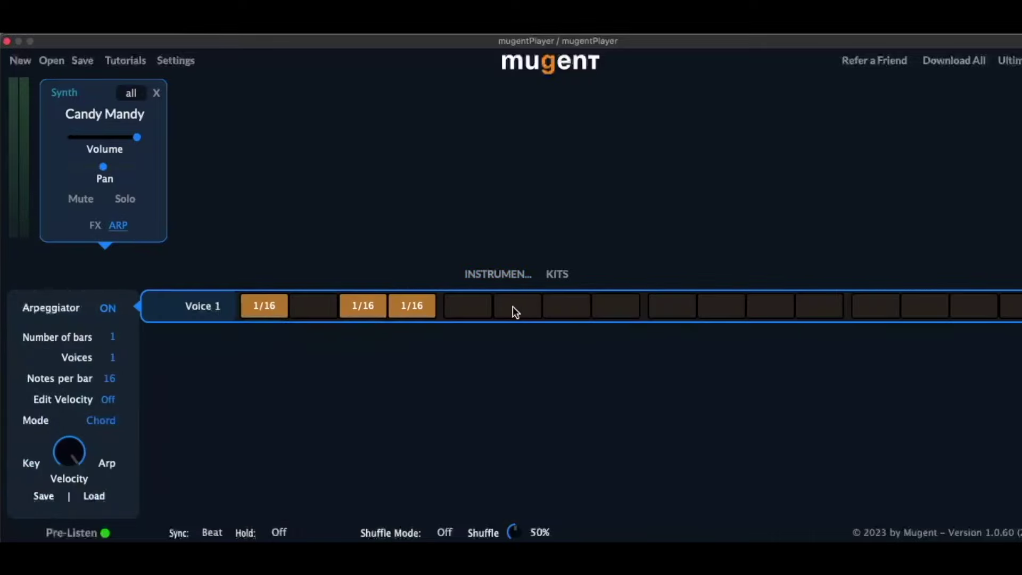
# Fill in a gapped 1/16 arpeggiator pattern and set the velocities of steps 3, 6, 10 and 14 to 47, 37, 39 and 23
pyautogui.click(514, 308)
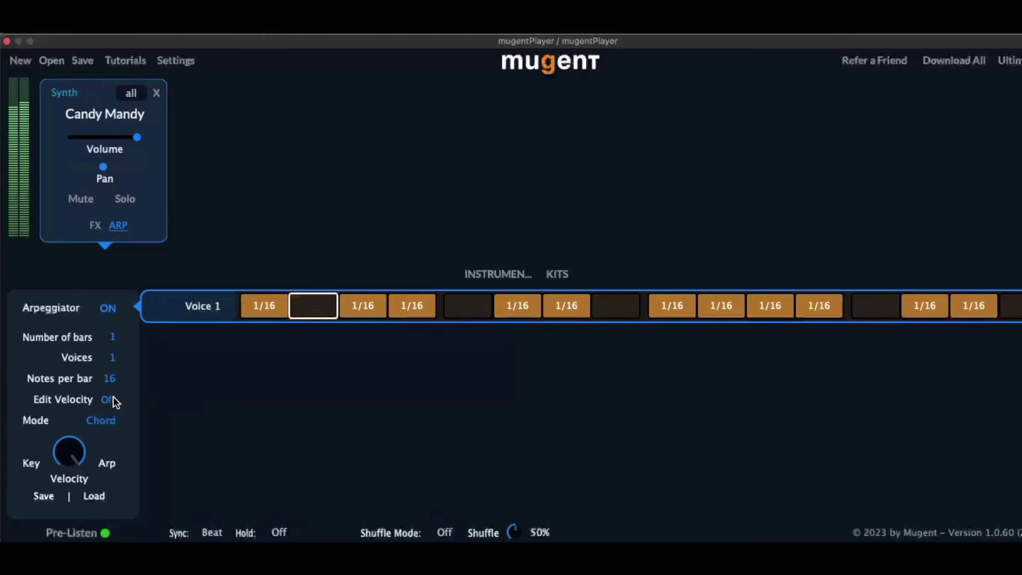
pyautogui.click(112, 399)
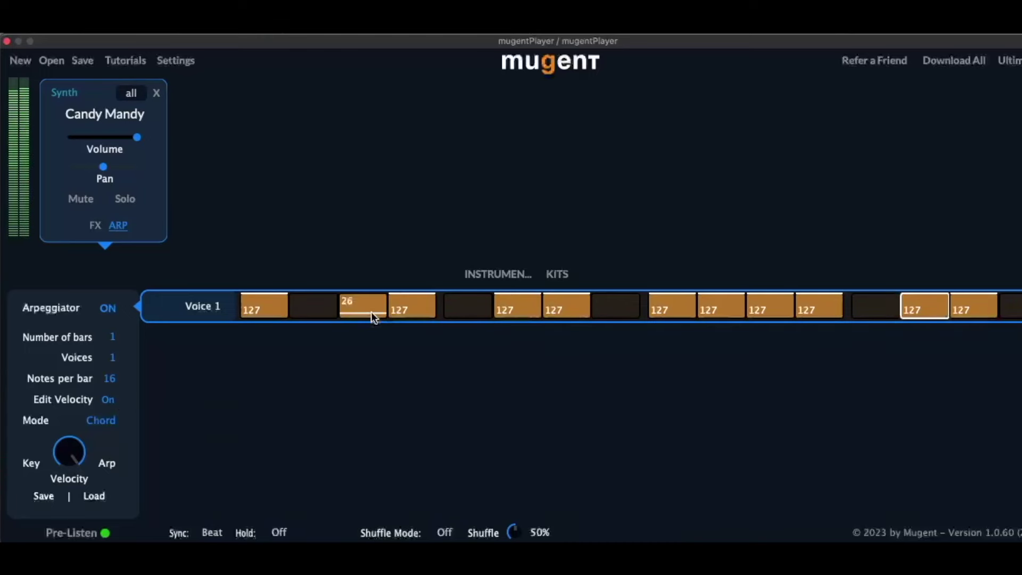
pyautogui.moveTo(372, 312); pyautogui.dragTo(470, 304)
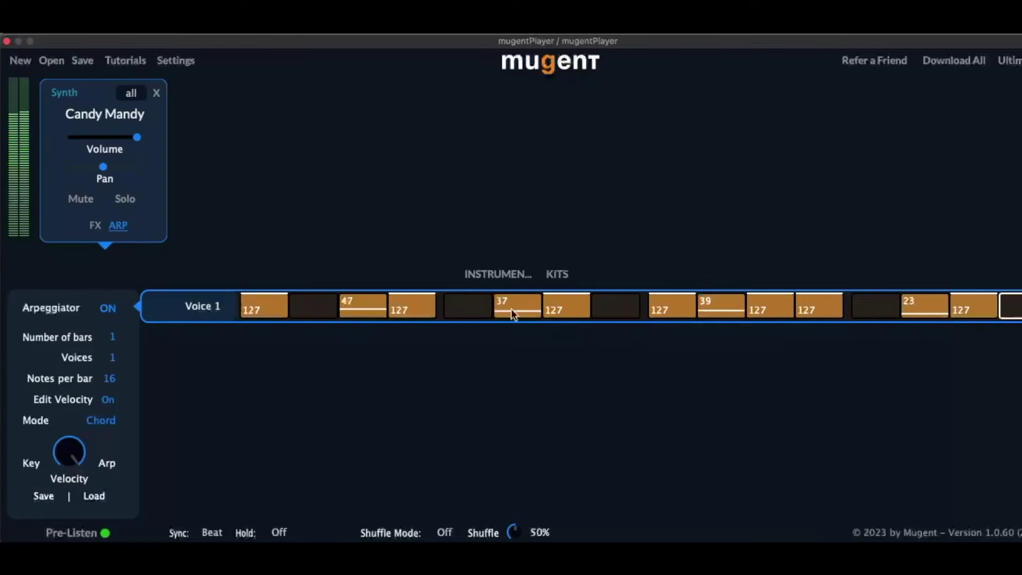
# Browse the instruments in the Arpeggios category
pyautogui.click(497, 274)
pyautogui.click(63, 328)
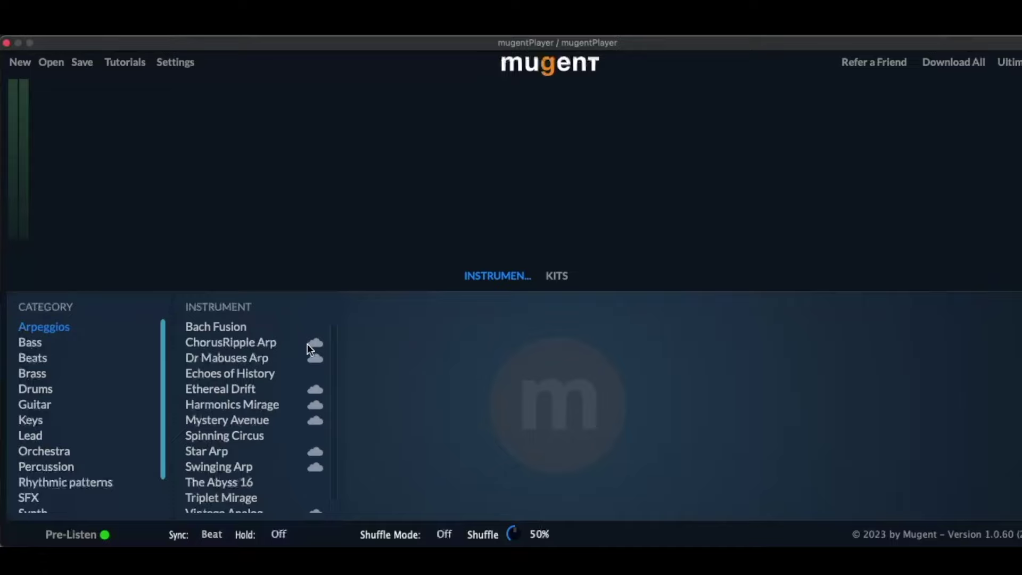
pyautogui.scroll(-1, 261, 435)
pyautogui.scroll(1, 260, 436)
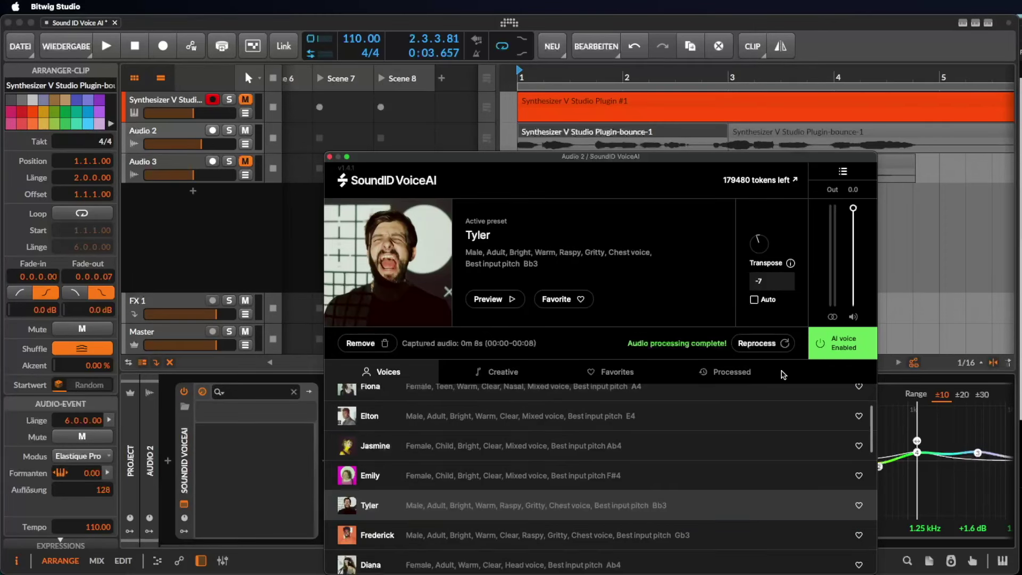
# In Bitwig Studio, audition the vocal processed with the Tyler voice at a Transpose of -7
pyautogui.press('space')
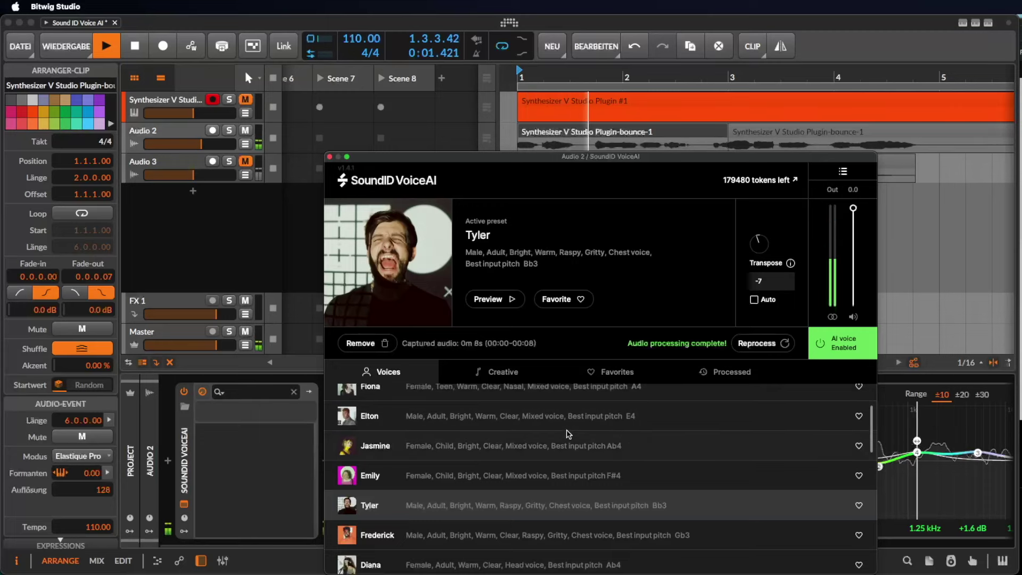
pyautogui.scroll(-1, 568, 434)
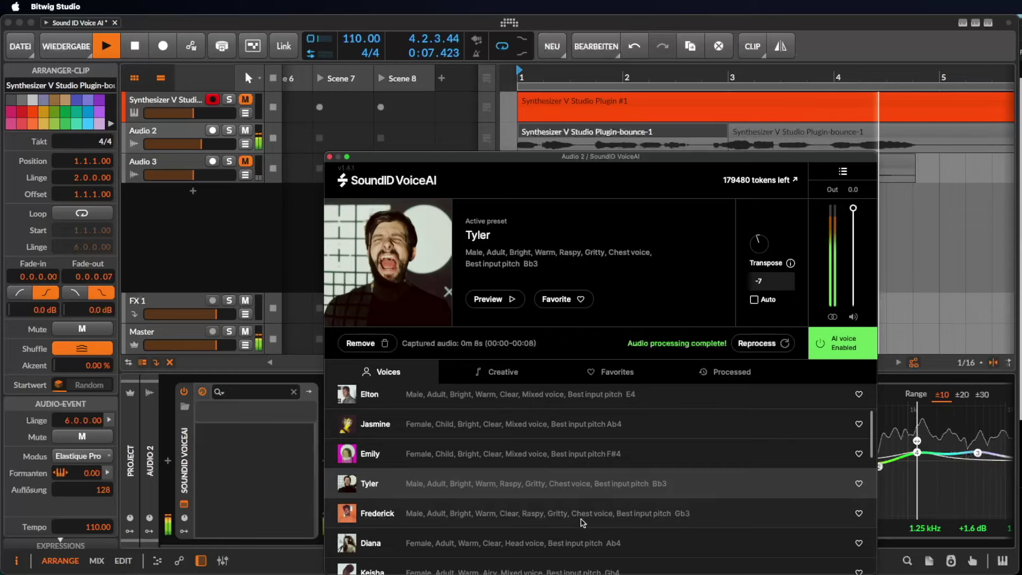
pyautogui.press('space')
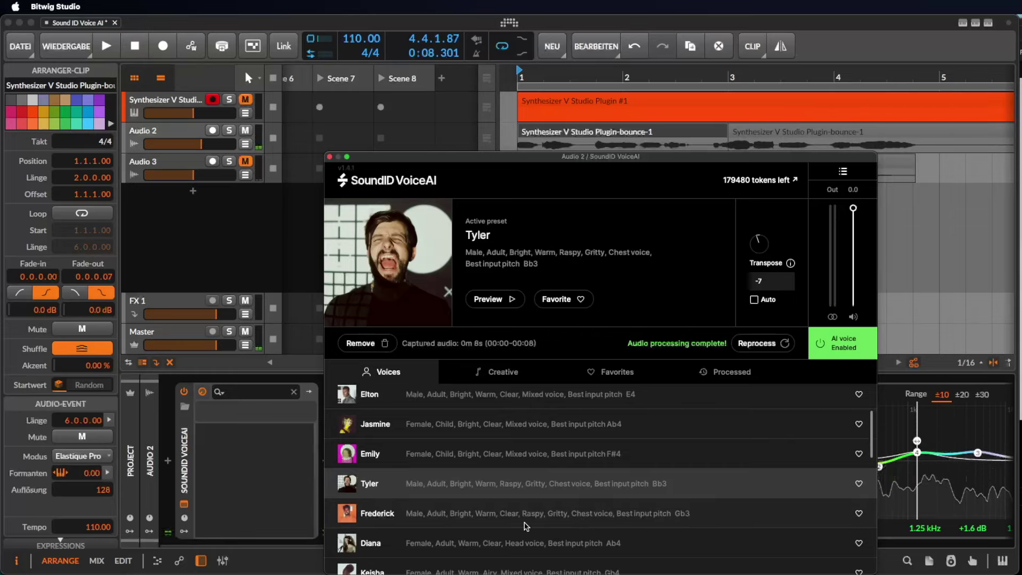
# Preview the Frederick and Diana voices and look through the rest of the voice presets
pyautogui.click(527, 514)
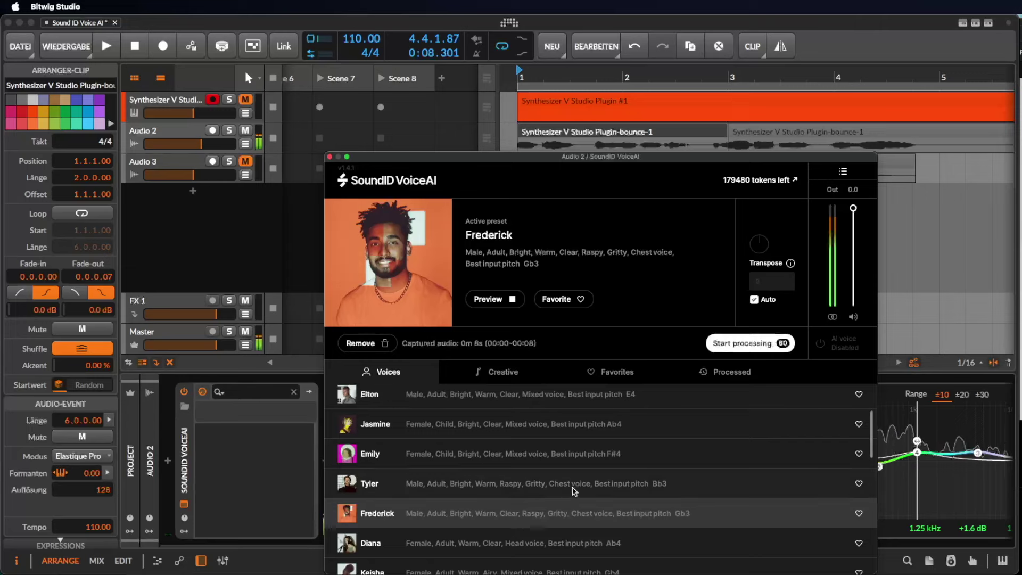
pyautogui.scroll(-2, 580, 469)
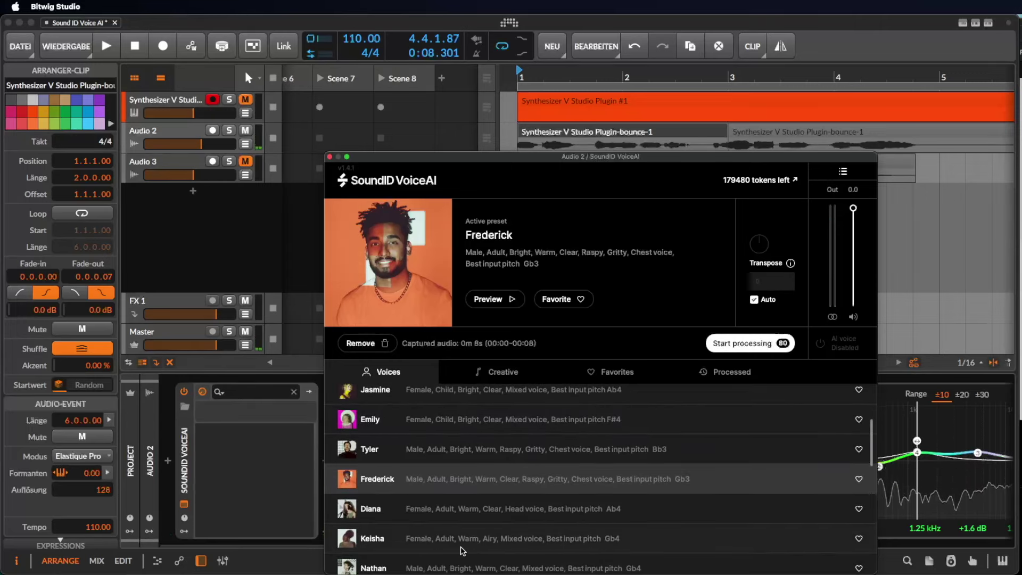
pyautogui.click(479, 510)
pyautogui.scroll(-2, 480, 511)
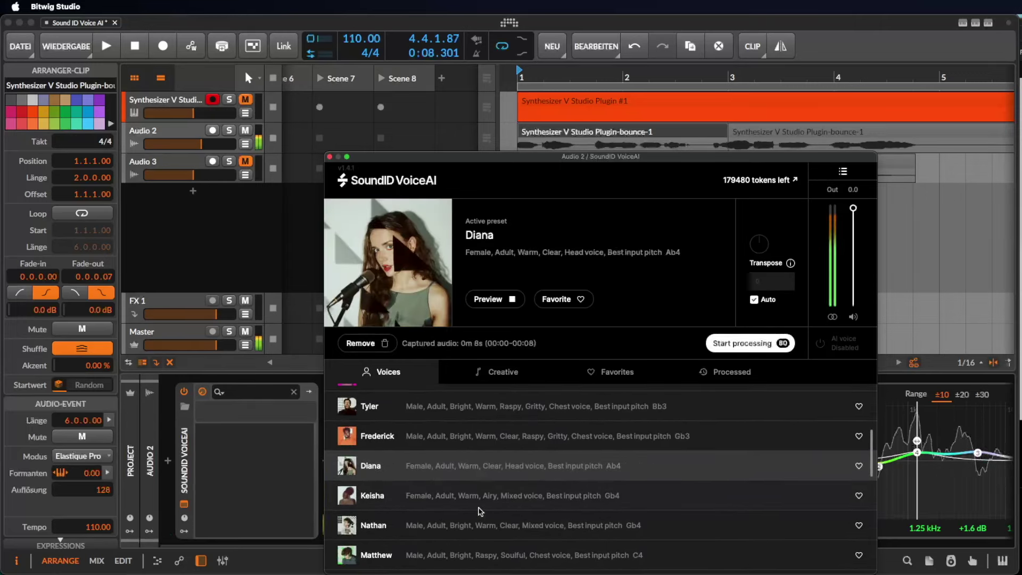
pyautogui.scroll(-5, 481, 511)
pyautogui.scroll(-2, 481, 511)
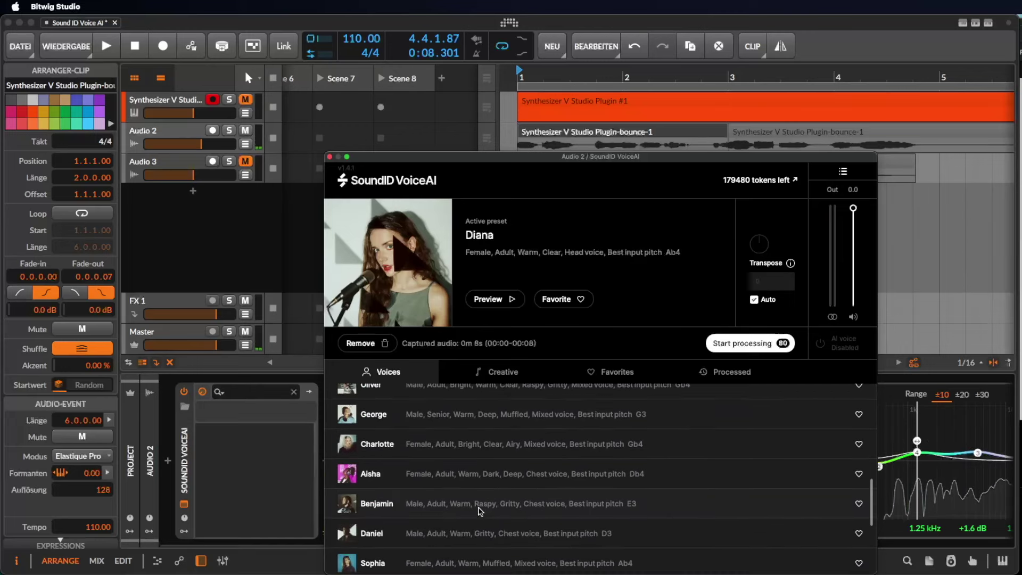
pyautogui.scroll(-6, 481, 511)
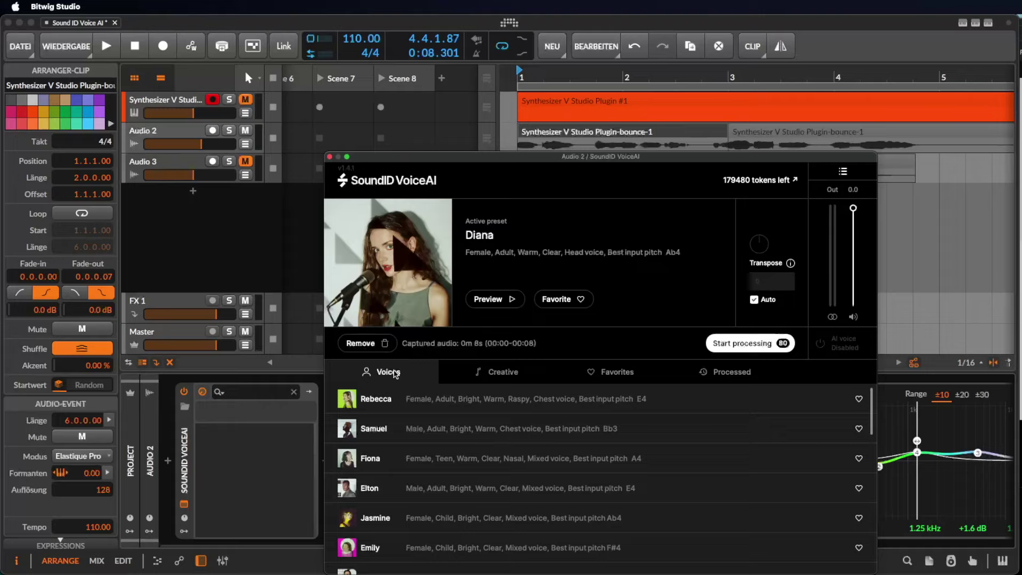
# Process the captured vocal with the Talkbox creative preset using automatic transposition and audition the result
pyautogui.click(511, 374)
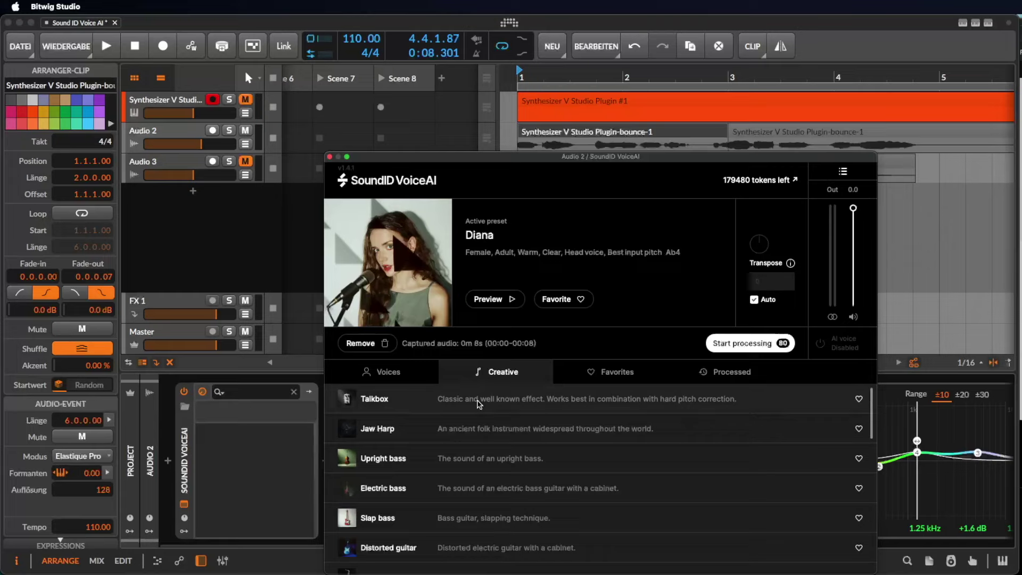
pyautogui.click(501, 410)
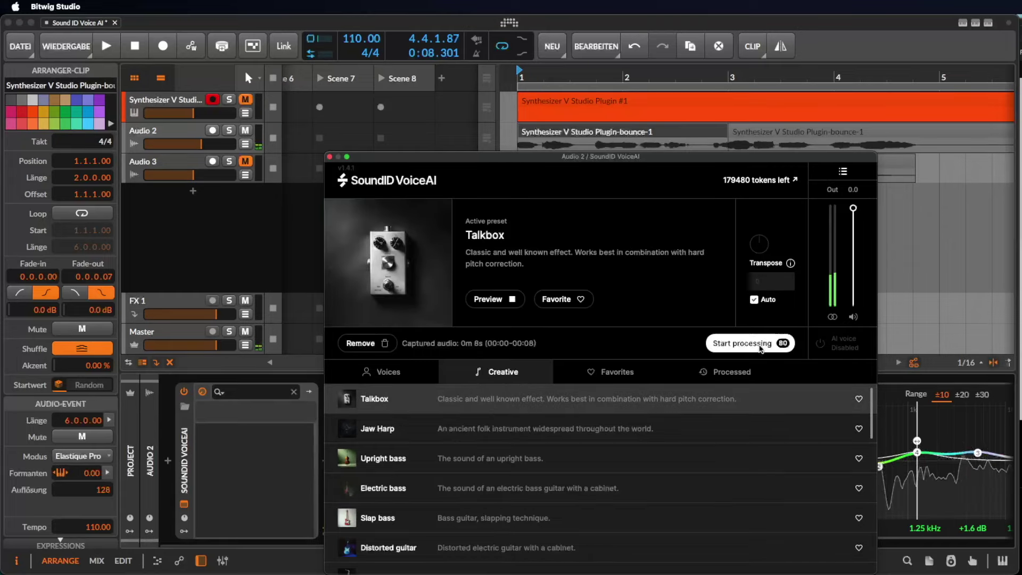
pyautogui.click(761, 347)
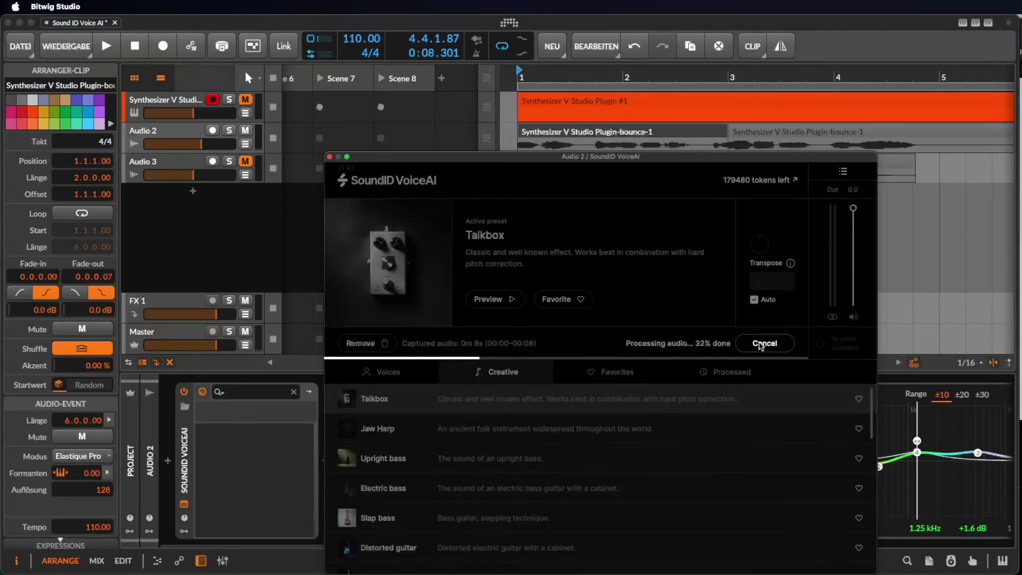
pyautogui.press('space')
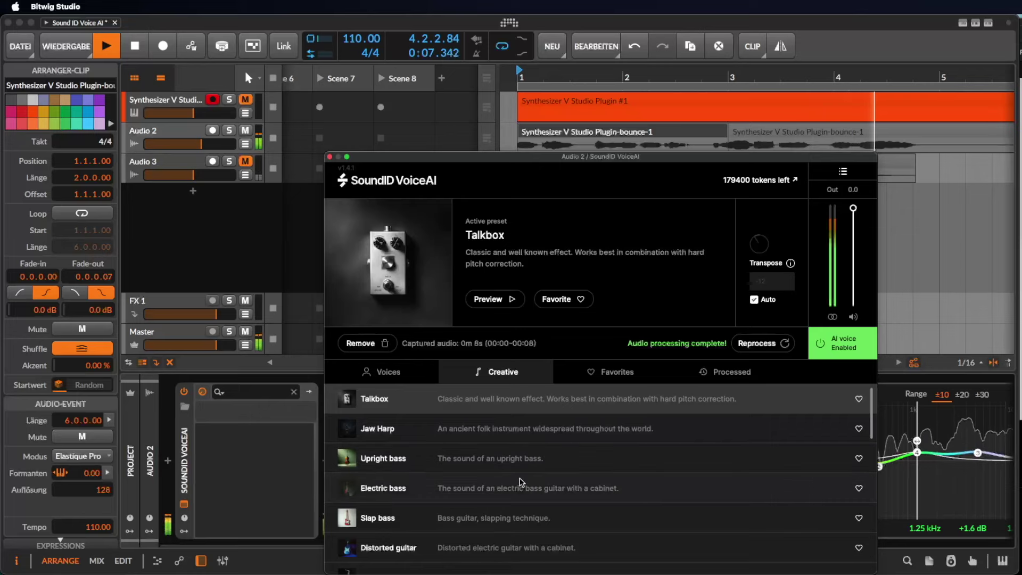
pyautogui.press('space')
# Process the captured vocal with the Saxophone creative preset using automatic transposition and audition the result
pyautogui.scroll(-1, 522, 481)
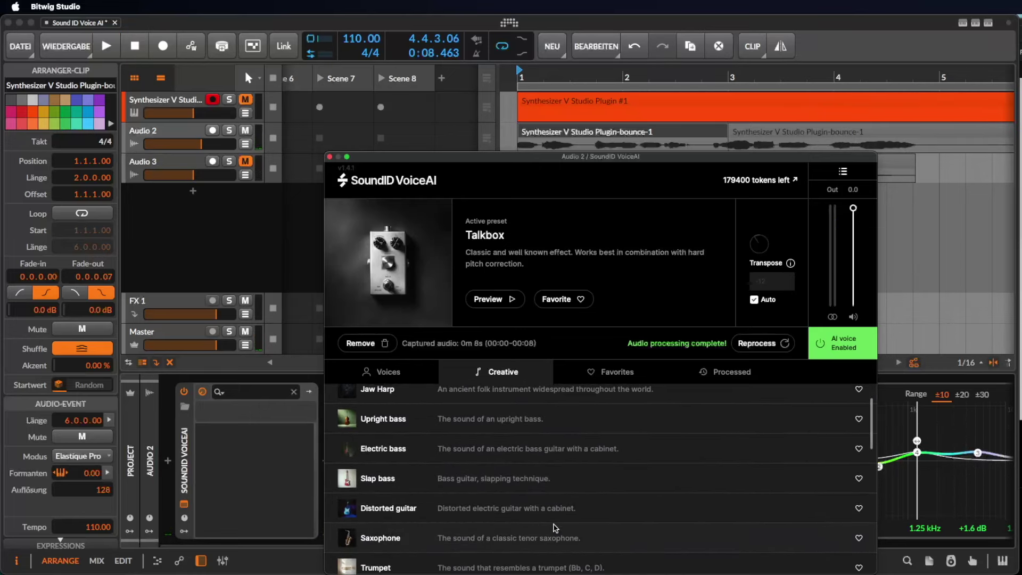
pyautogui.click(554, 527)
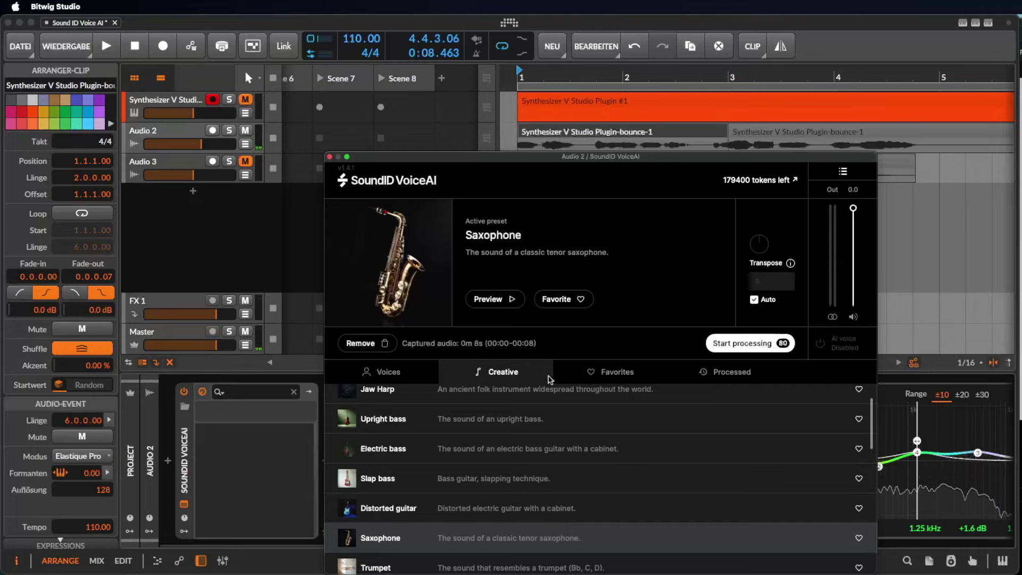
pyautogui.click(772, 345)
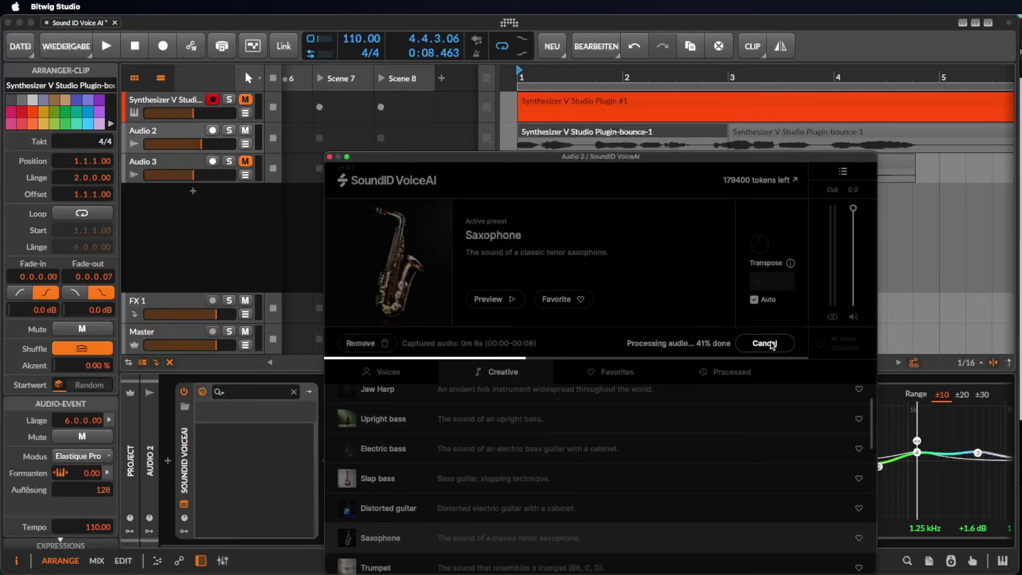
pyautogui.press('space')
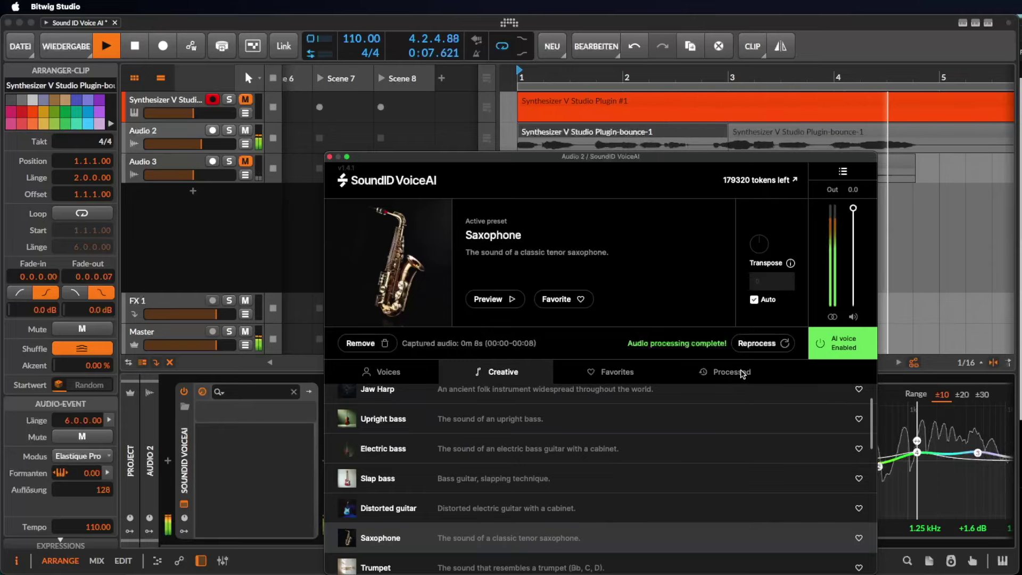
pyautogui.press('space')
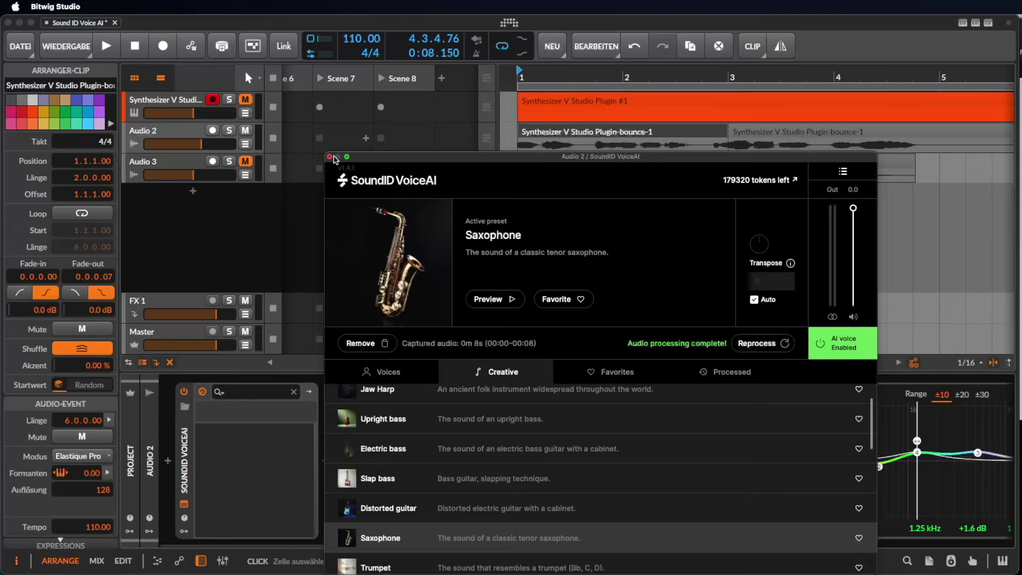
# Close the SoundID VoiceAI window, mute the Audio 2 track and unmute the Audio 3 track
pyautogui.click(329, 156)
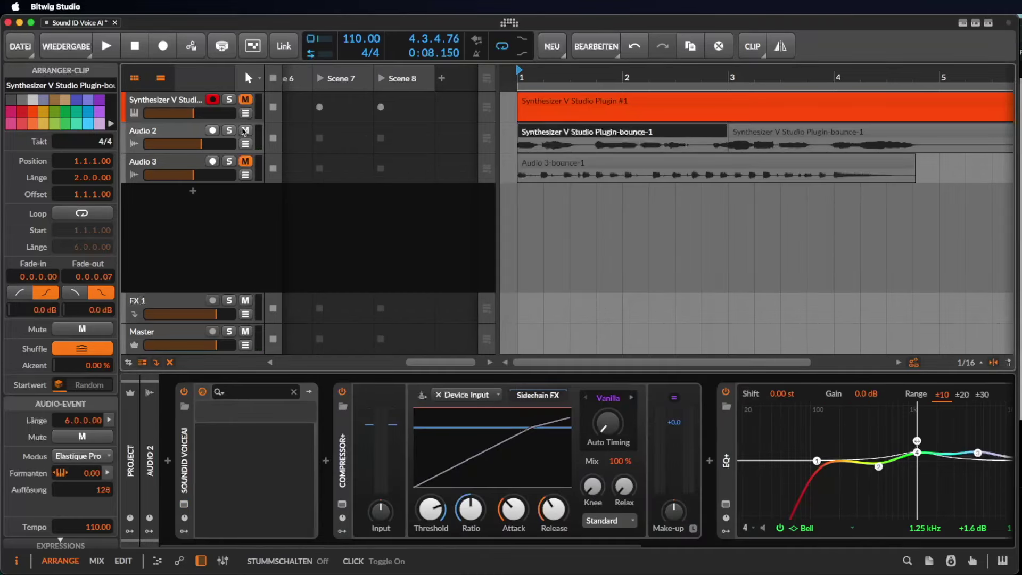
pyautogui.click(245, 130)
pyautogui.click(245, 161)
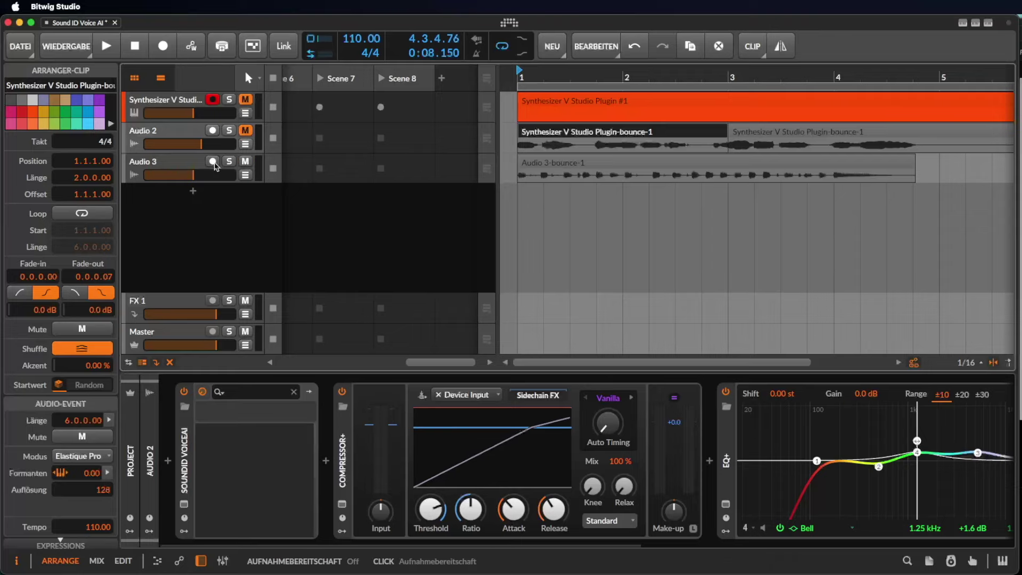
# Select the Audio 3-bounce-1 clip on the Audio 3 track and audition it without effects
pyautogui.click(181, 161)
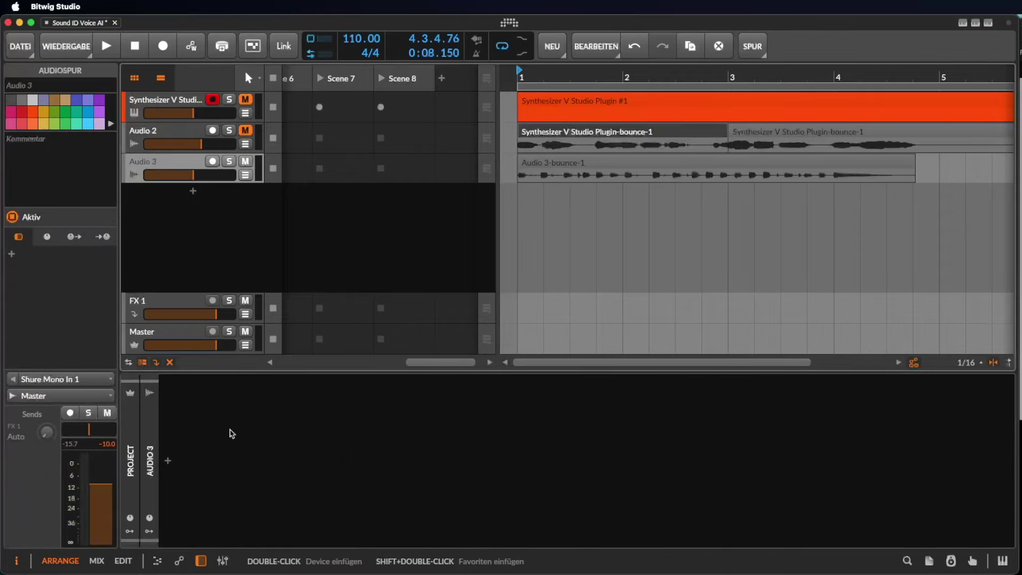
pyautogui.click(655, 163)
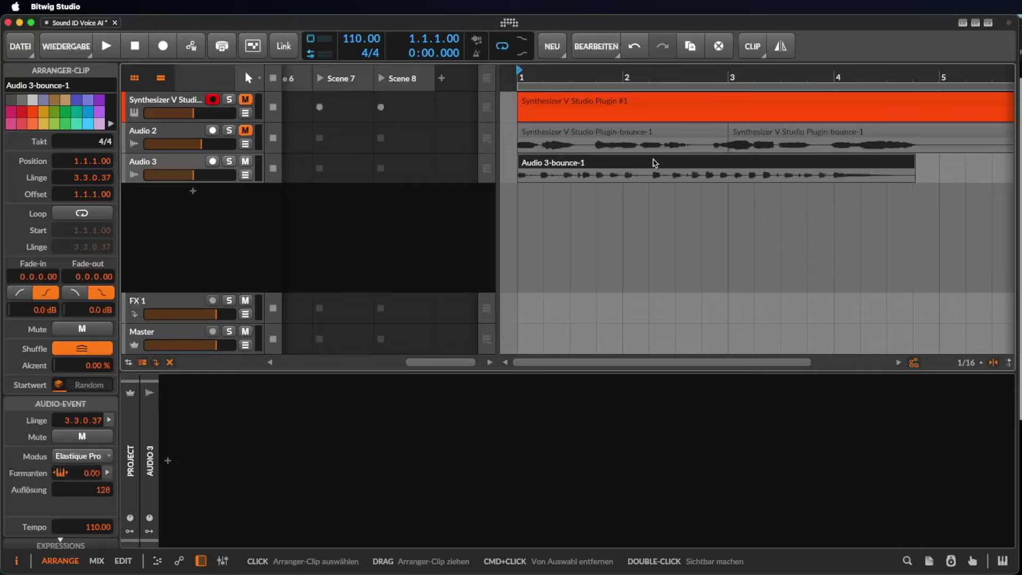
pyautogui.press('space')
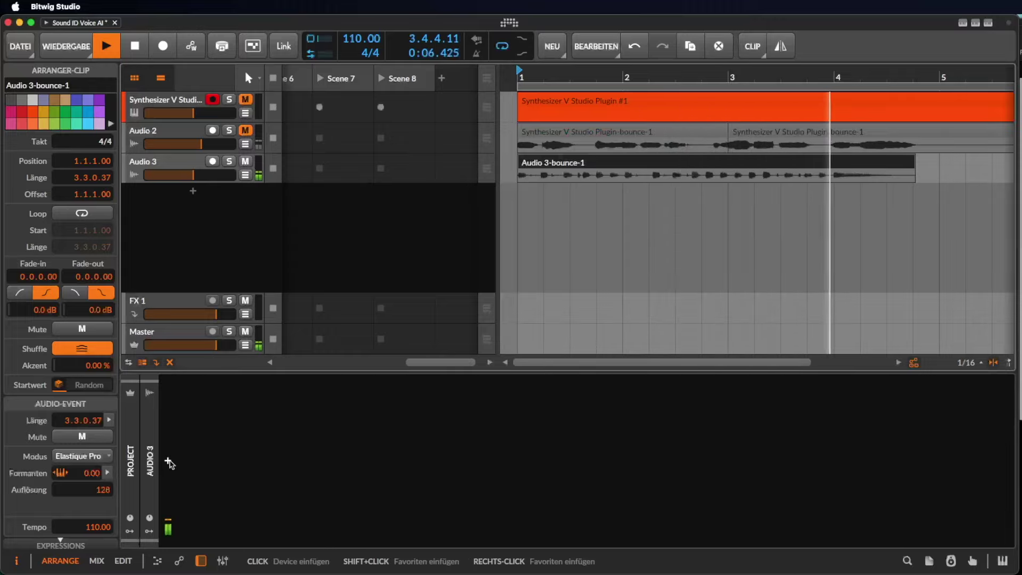
pyautogui.press('space')
# Search the audio effects for "voi" and insert SoundID VoiceAI on the Audio 3 track
pyautogui.click(170, 462)
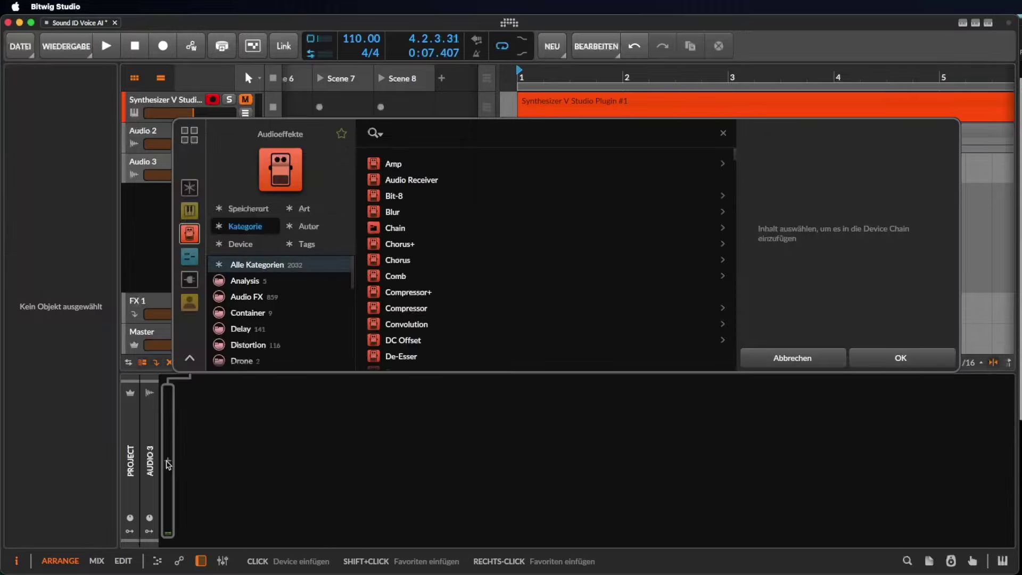
pyautogui.write('vol')
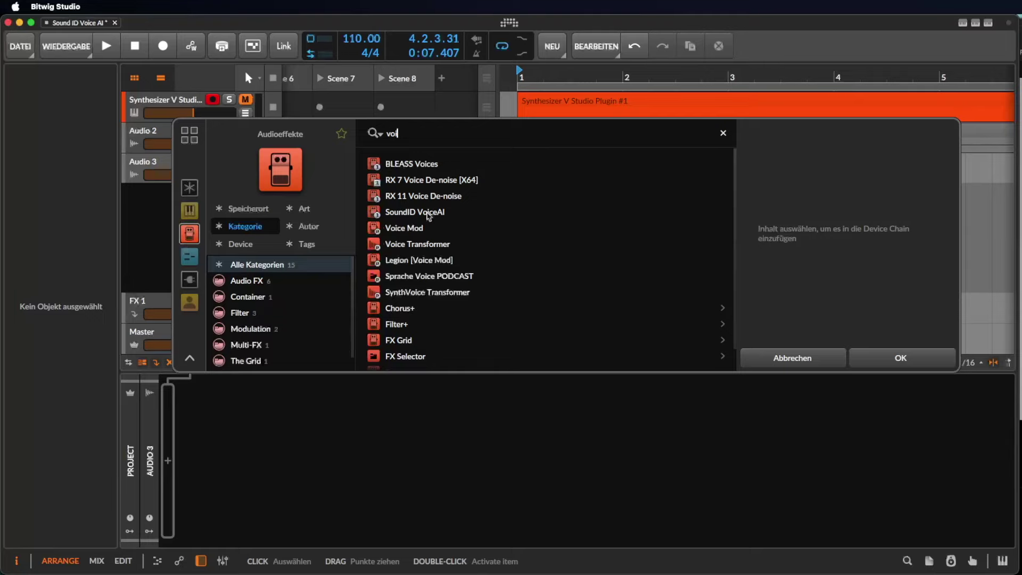
pyautogui.doubleClick(415, 212)
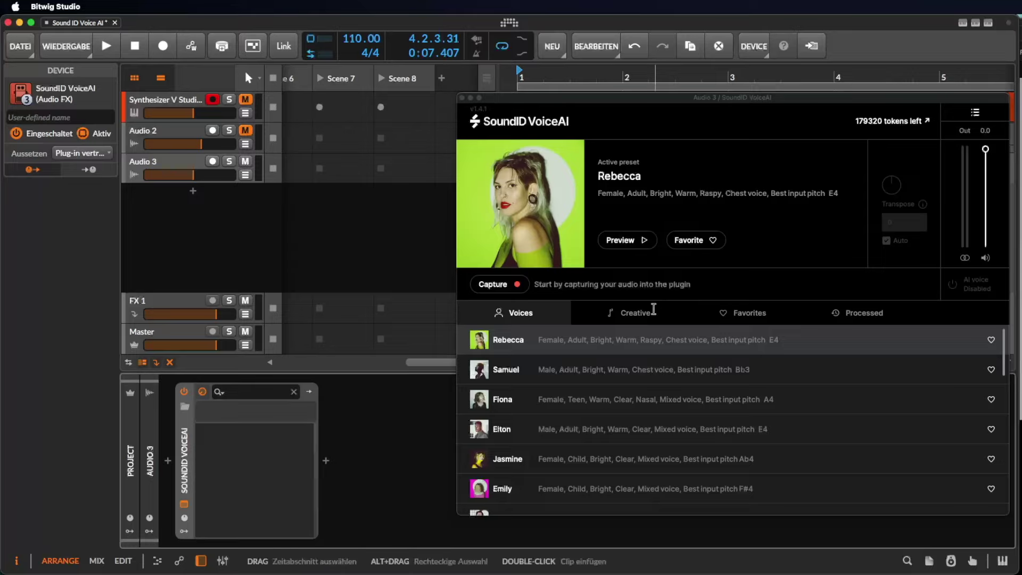
# Show the creative presets and capture about 8 seconds of the Audio 3 playback into SoundID VoiceAI
pyautogui.click(634, 312)
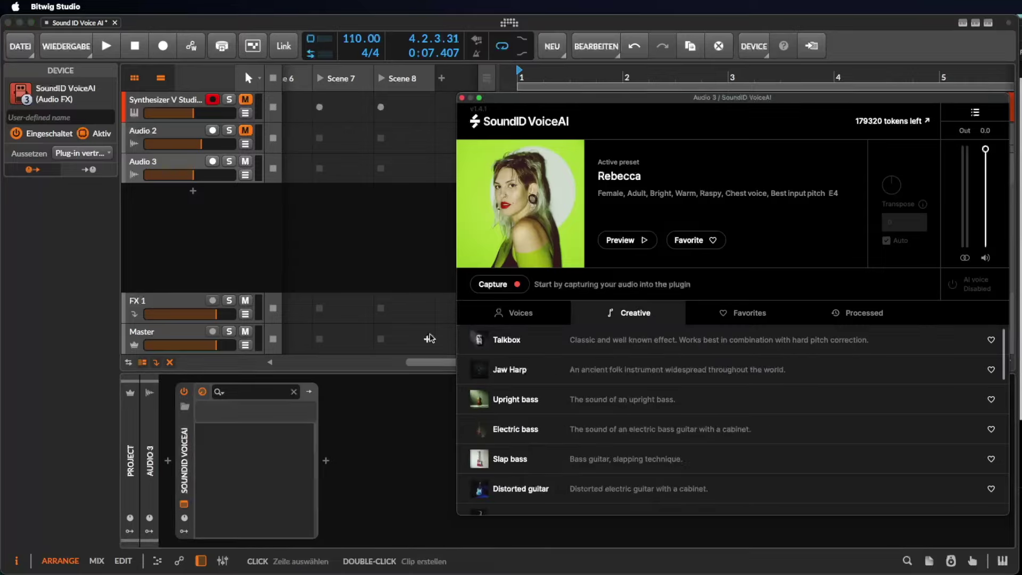
pyautogui.scroll(-2, 587, 420)
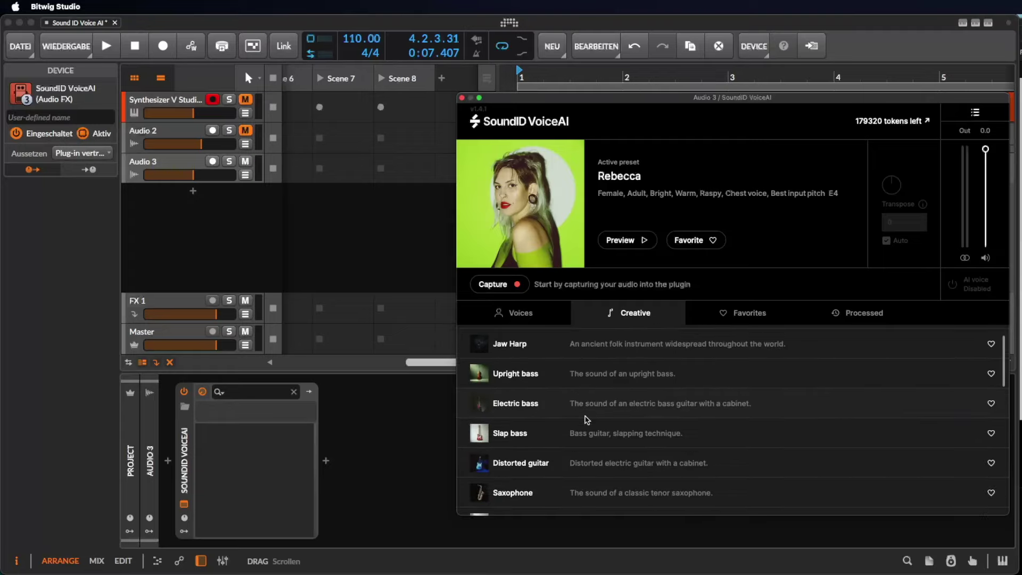
pyautogui.scroll(-1, 587, 420)
pyautogui.scroll(2, 602, 445)
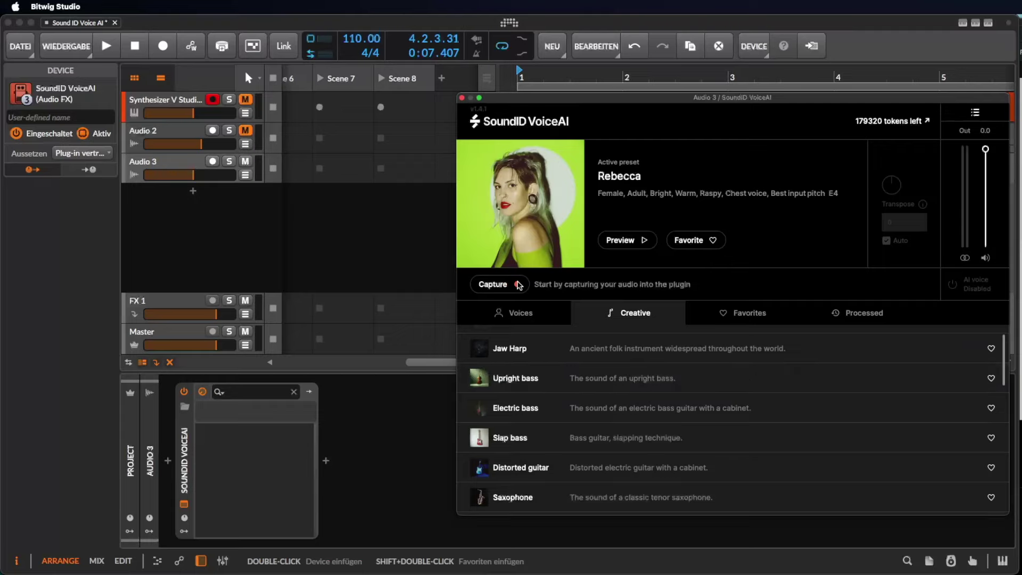
pyautogui.click(516, 285)
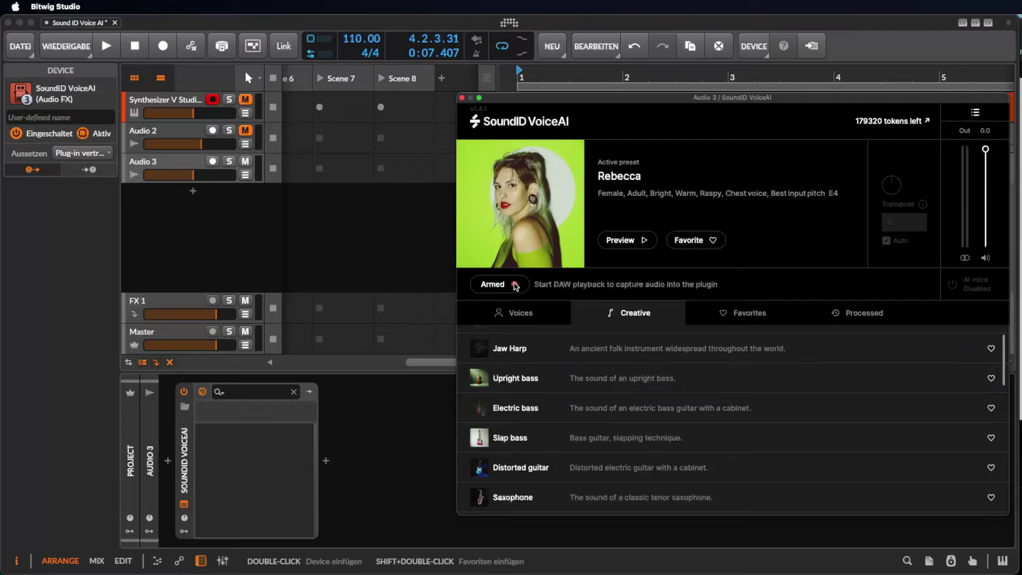
pyautogui.press('space')
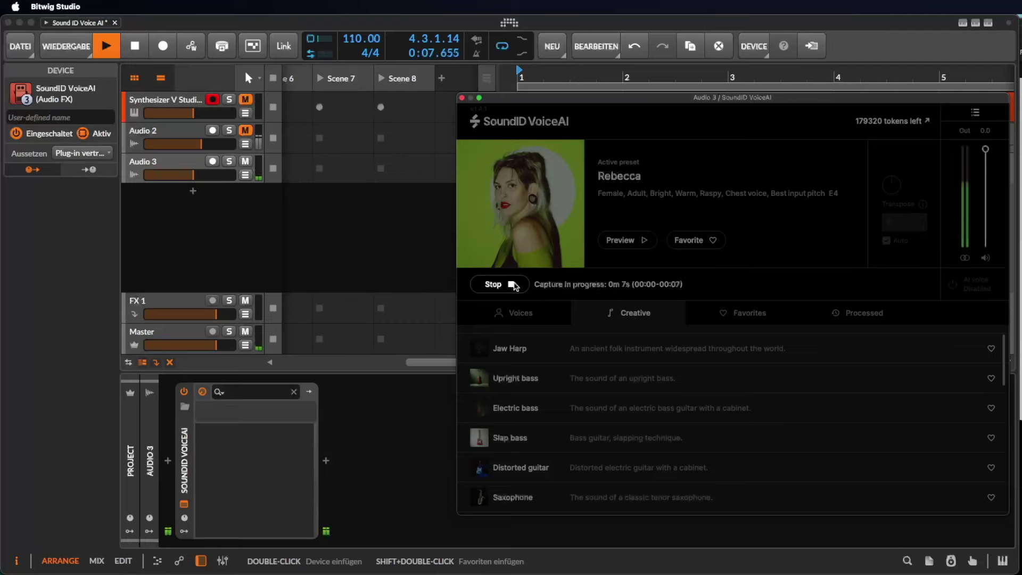
pyautogui.click(512, 285)
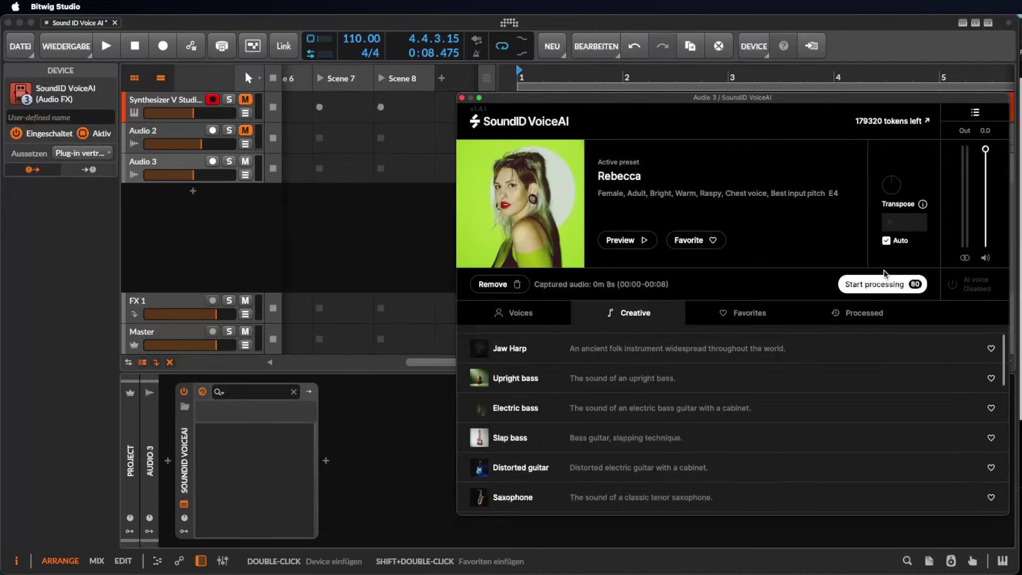
# Process the captured Audio 3 recording with the Saxophone creative preset using automatic transposition and audition the result
pyautogui.click(702, 488)
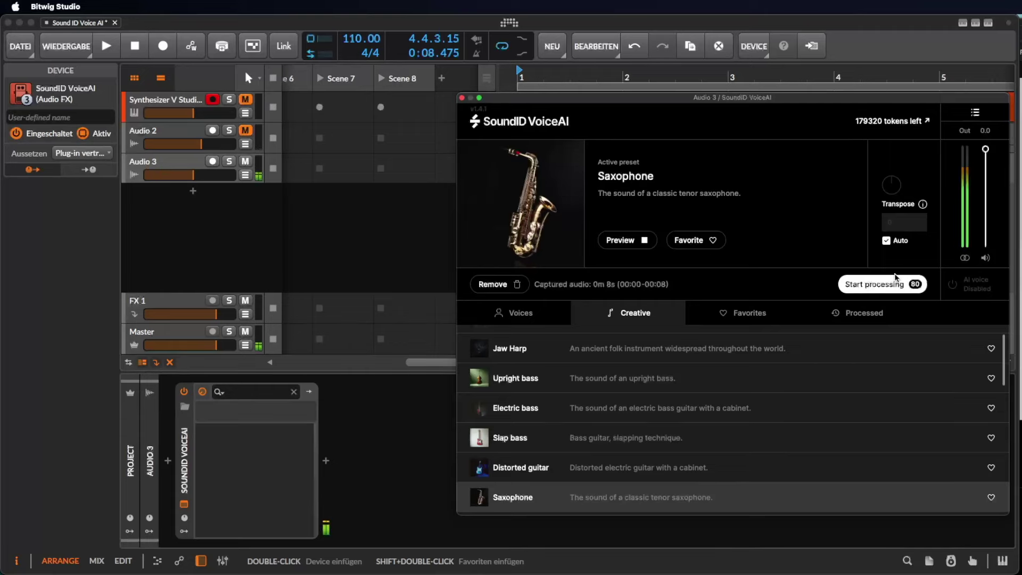
pyautogui.click(898, 287)
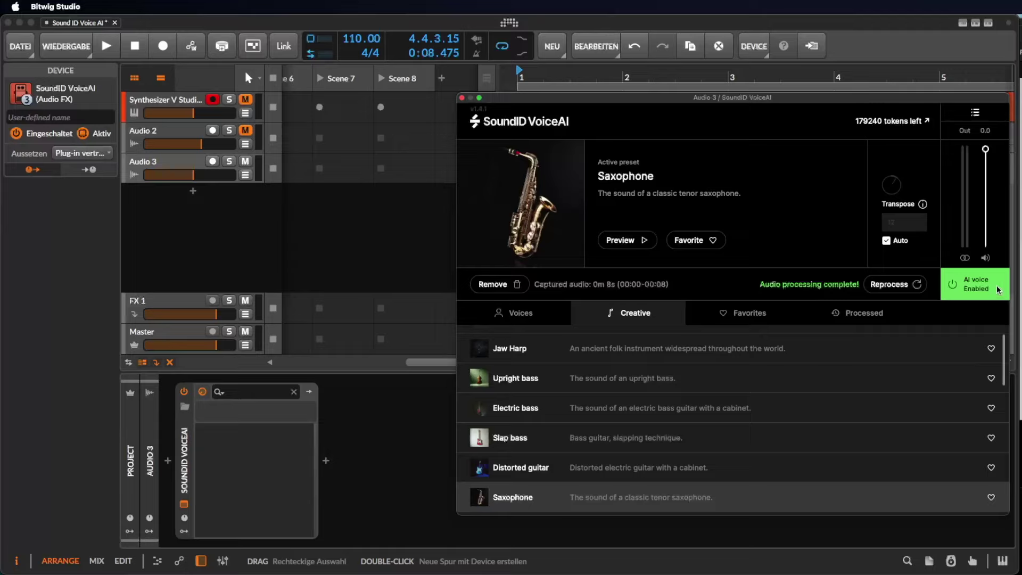
pyautogui.press('space')
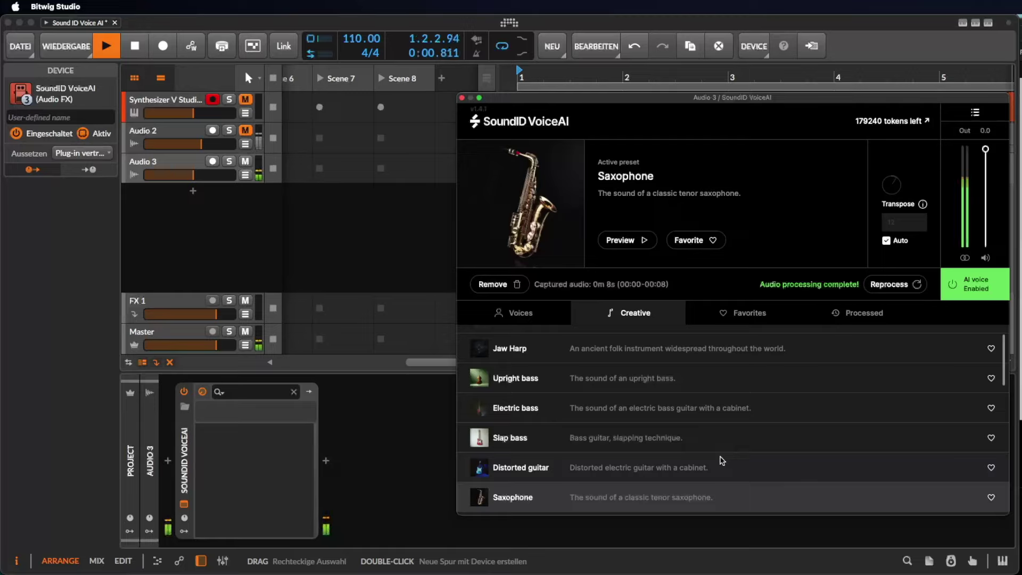
pyautogui.press('space')
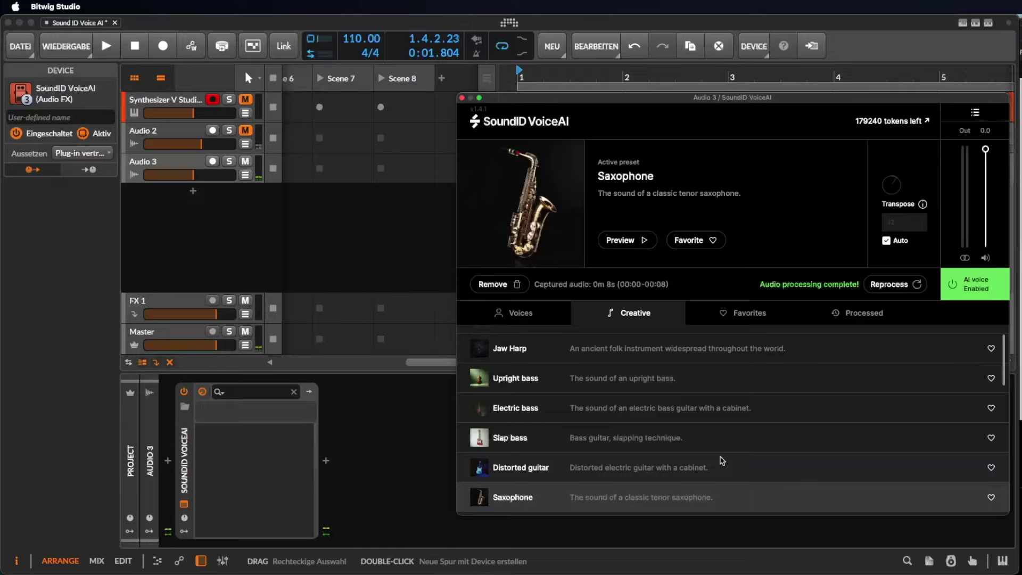